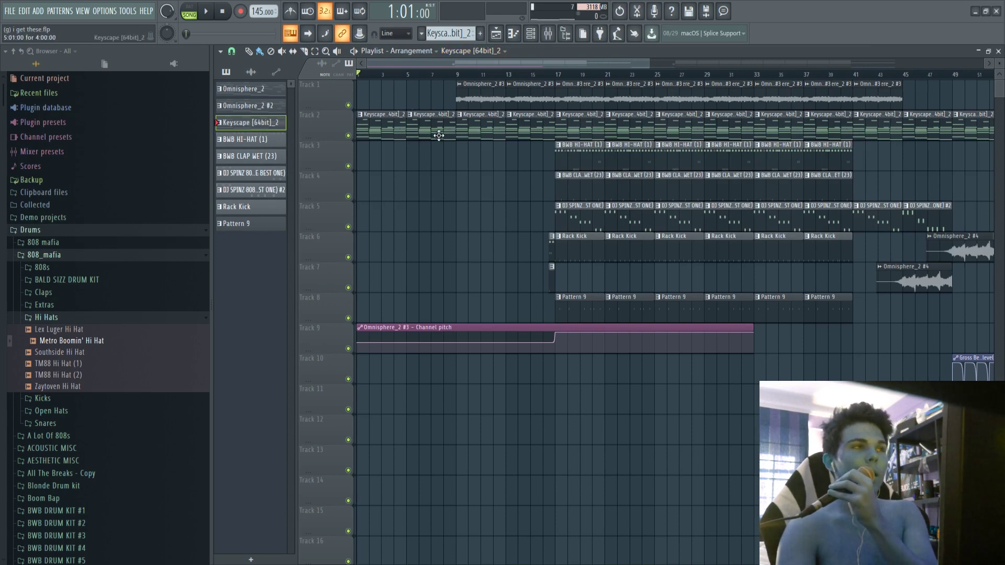
Play and stop the Keyscape chord pattern alone in its piano roll in pattern mode
scroll(458, 76, "down", 4)
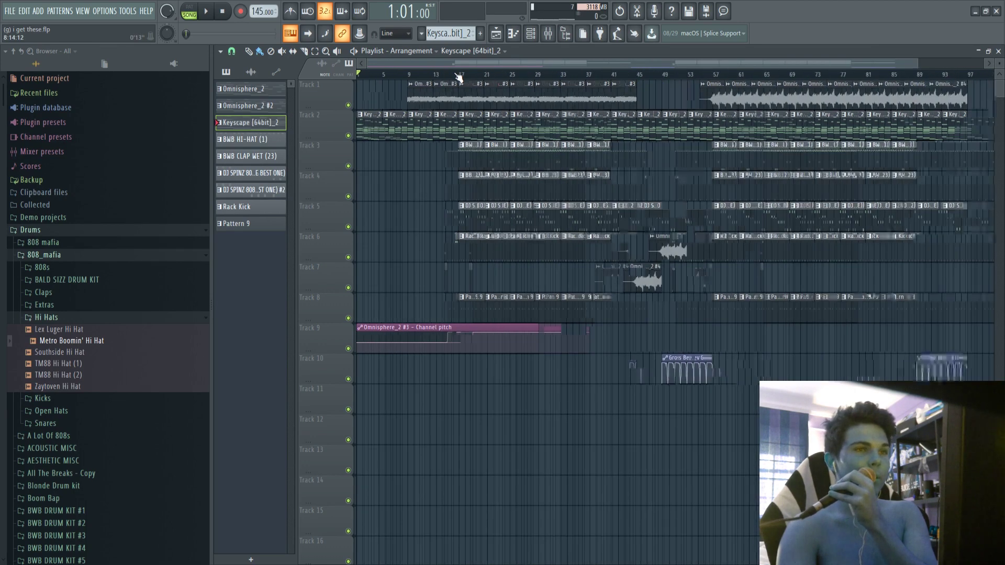
scroll(458, 76, "up", 3)
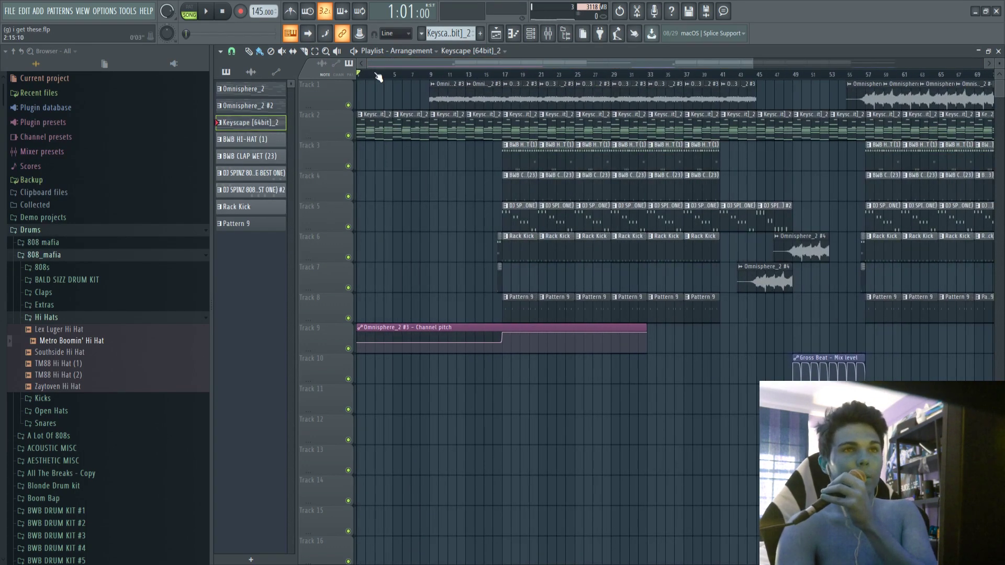
scroll(380, 77, "up", 5)
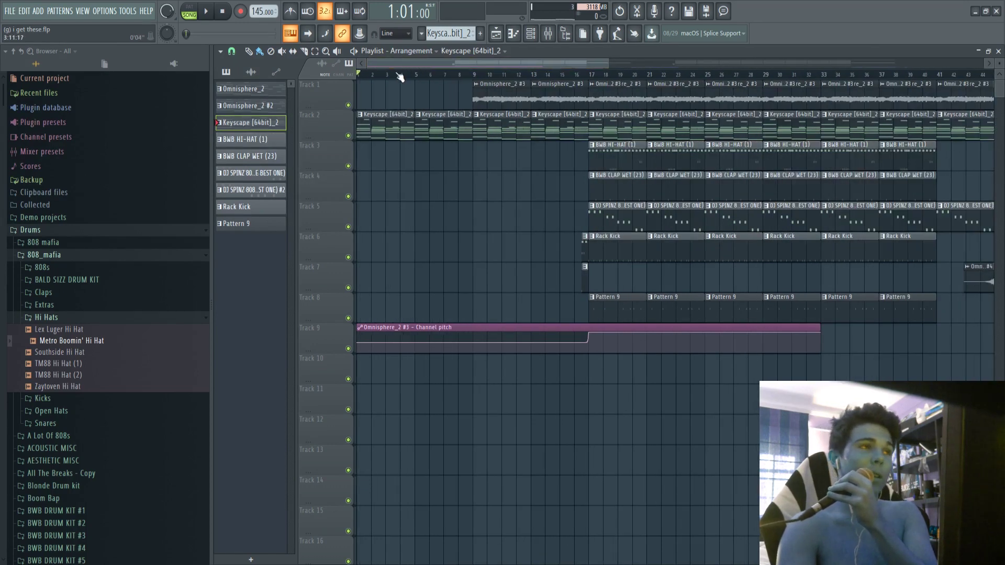
left_click_drag(417, 67, 345, 71)
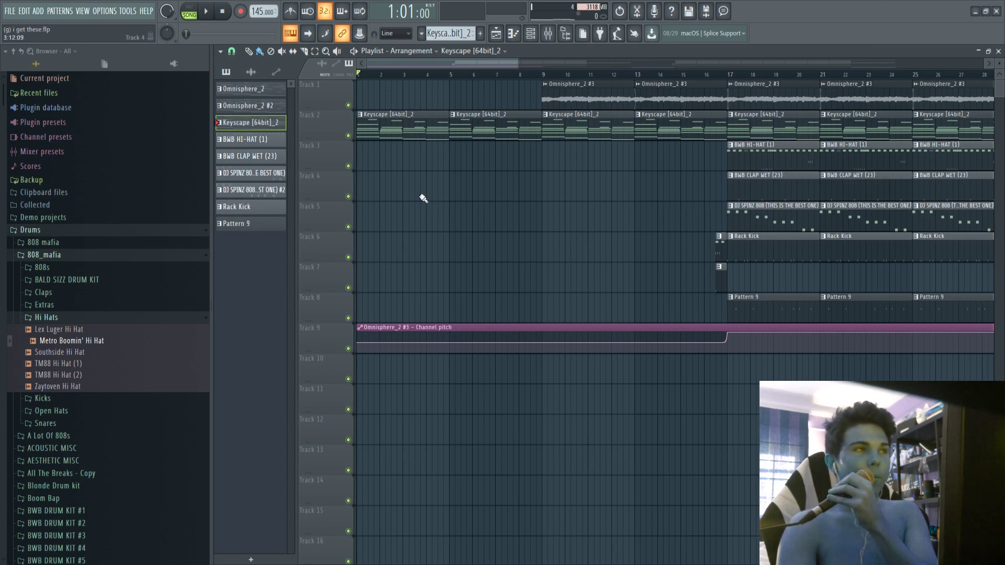
key("F6")
key("F7")
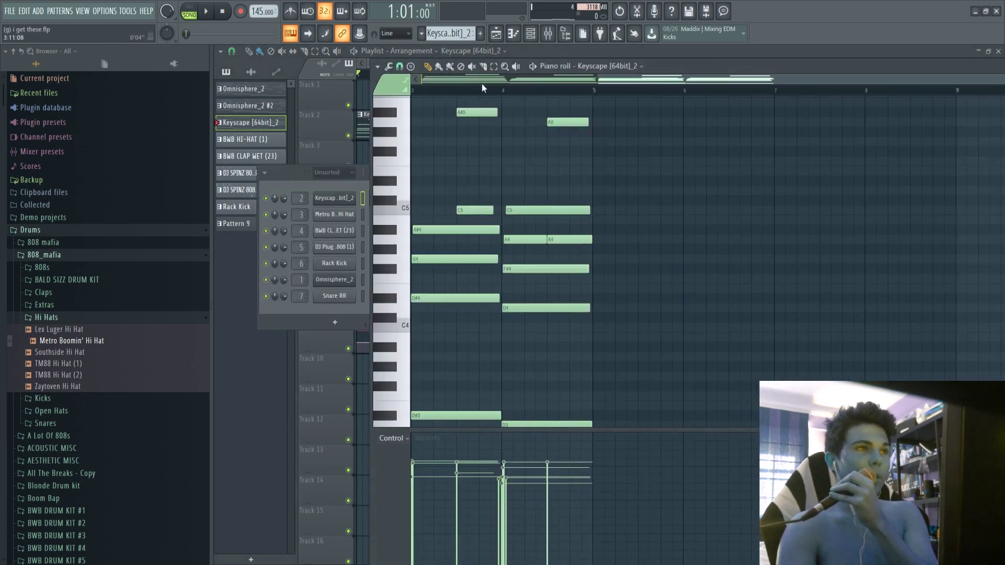
key("l")
key("space")
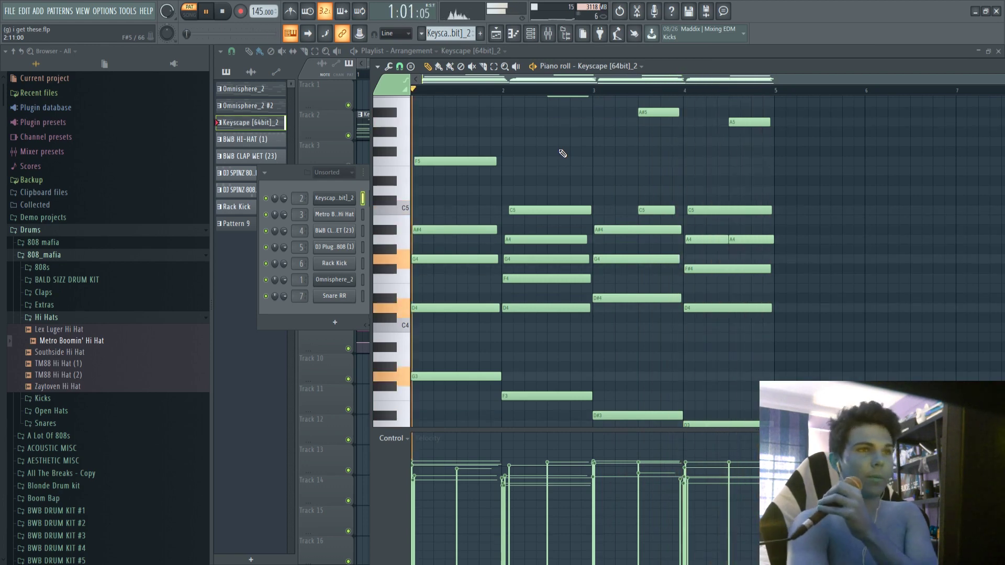
key("space")
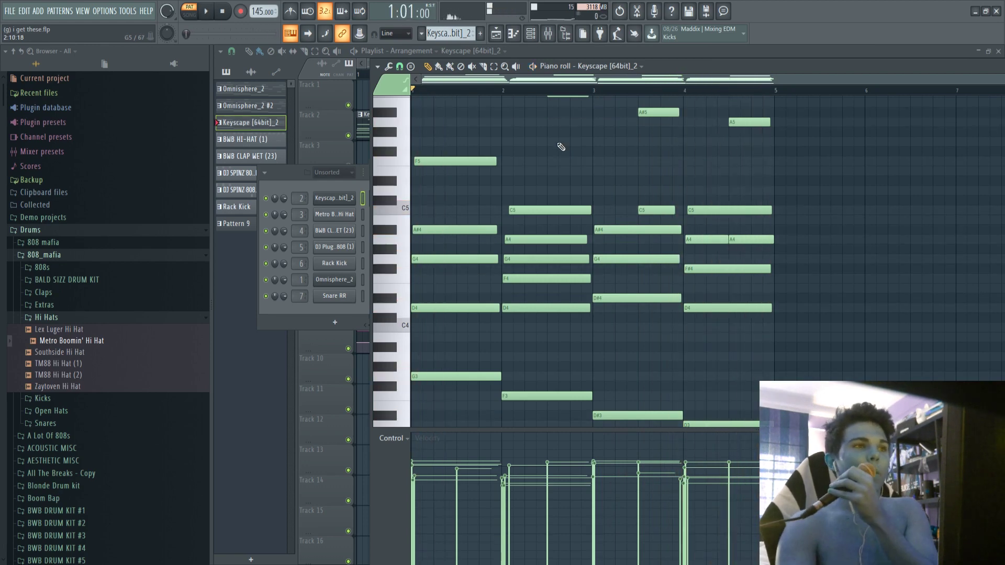
Close the chord notes and play the full arrangement from bar 9 in song mode
scroll(556, 174, "up", 1)
scroll(529, 142, "down", 1)
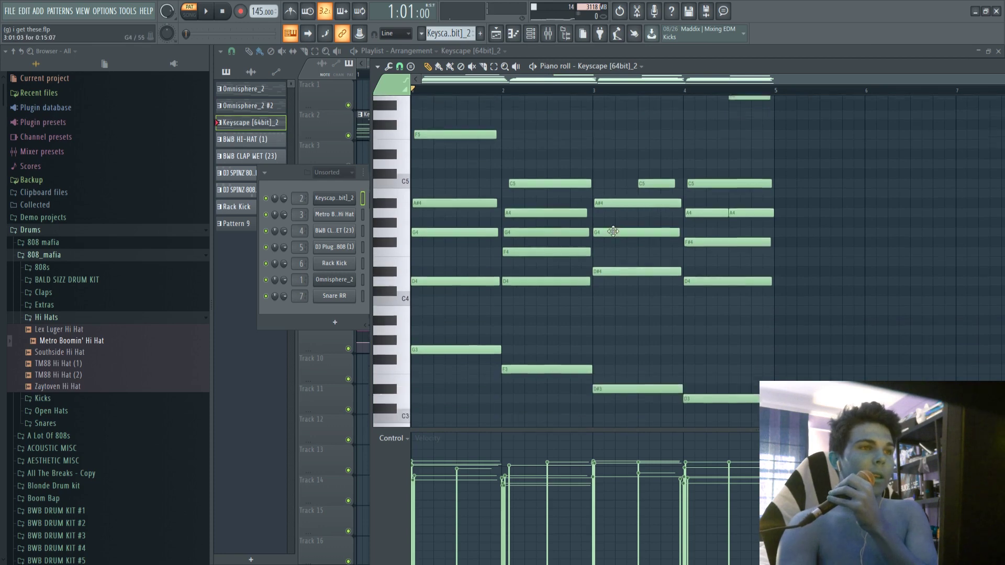
scroll(611, 231, "up", 1)
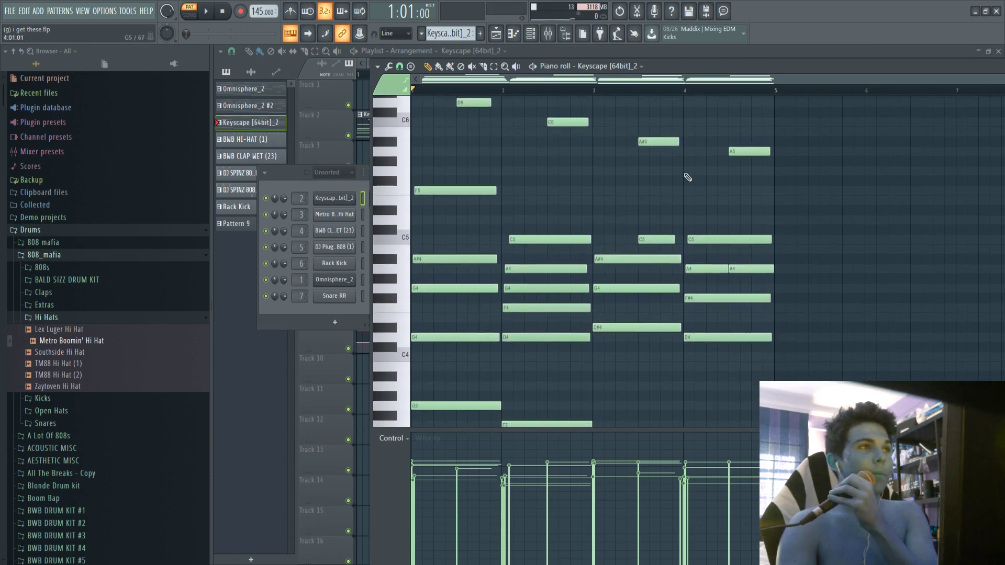
left_click(496, 39)
left_click(542, 74)
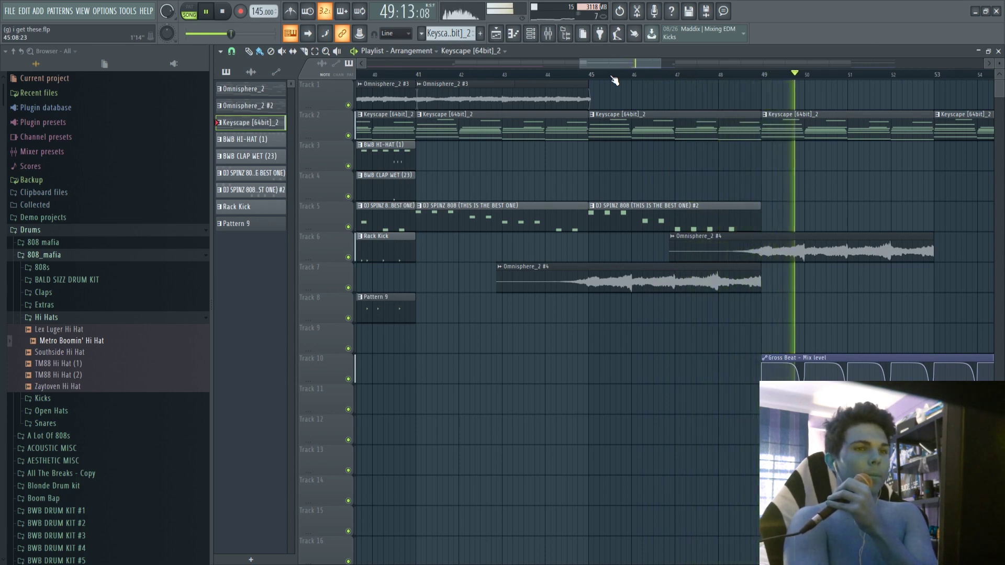
Stop playback, then zoom out and pan the playlist back to bar 1
key("space")
scroll(532, 75, "down", 3)
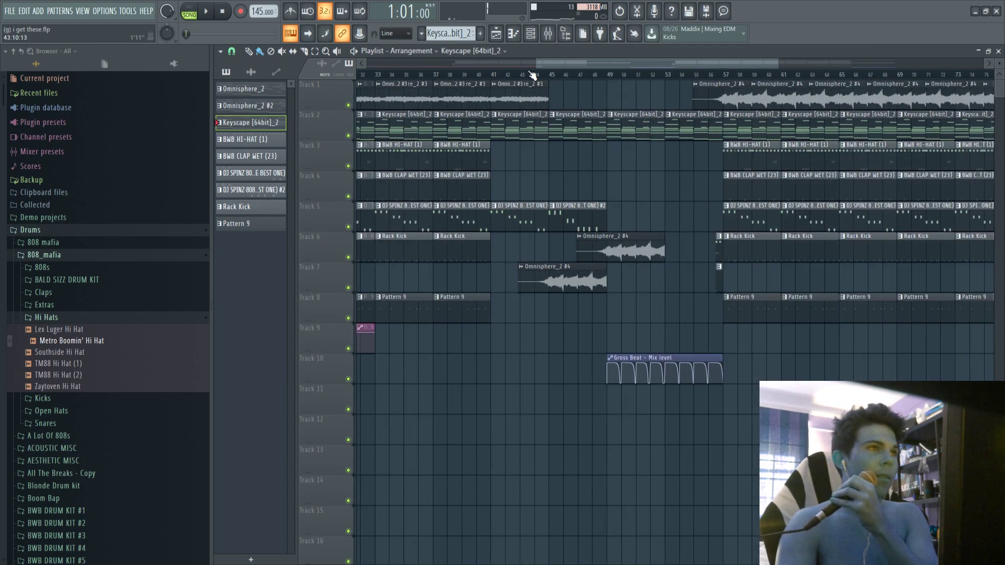
scroll(524, 67, "left", 3)
scroll(423, 67, "left", 4)
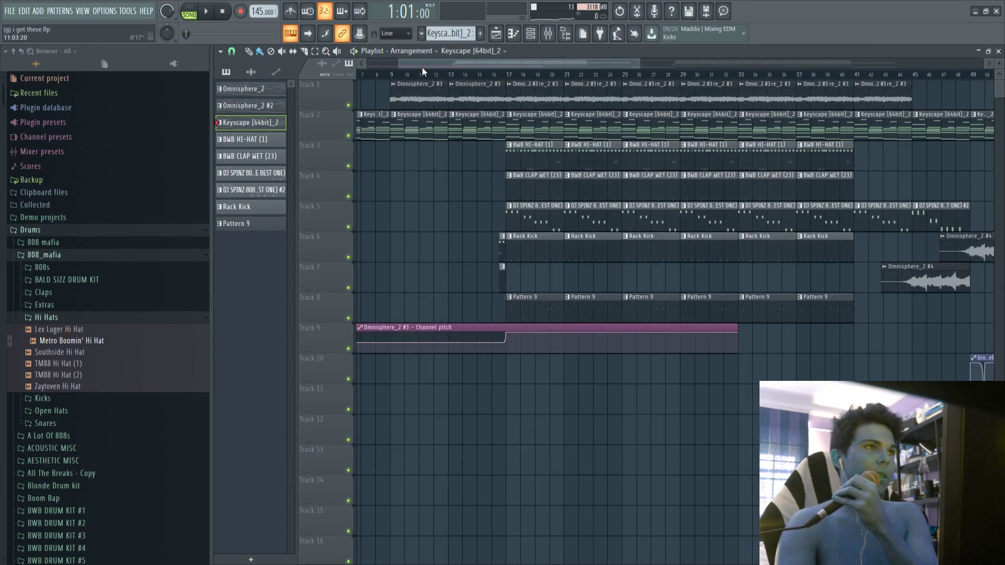
scroll(423, 67, "left", 2)
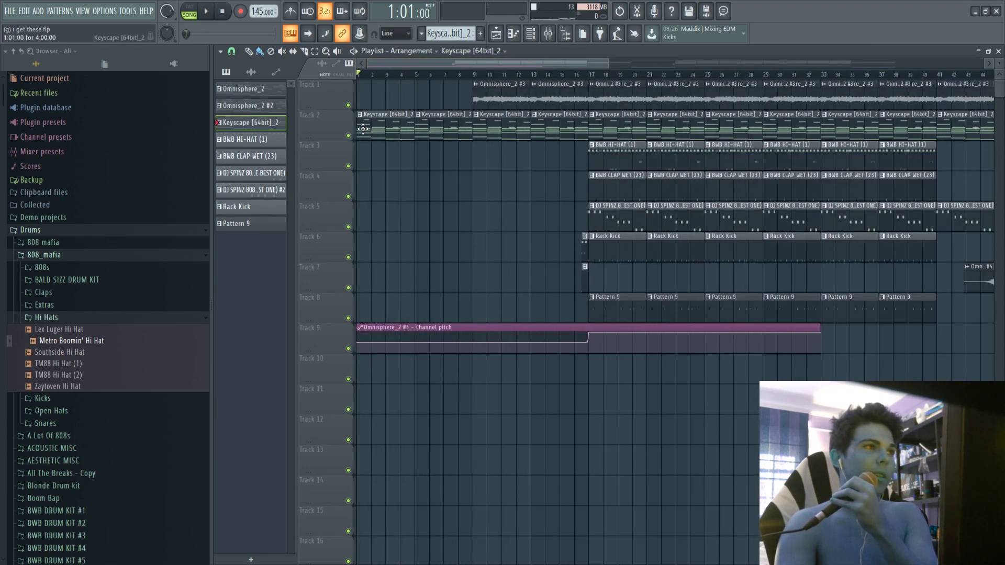
Open the Keyscape clip's chord notes in the piano roll
double_click(363, 129)
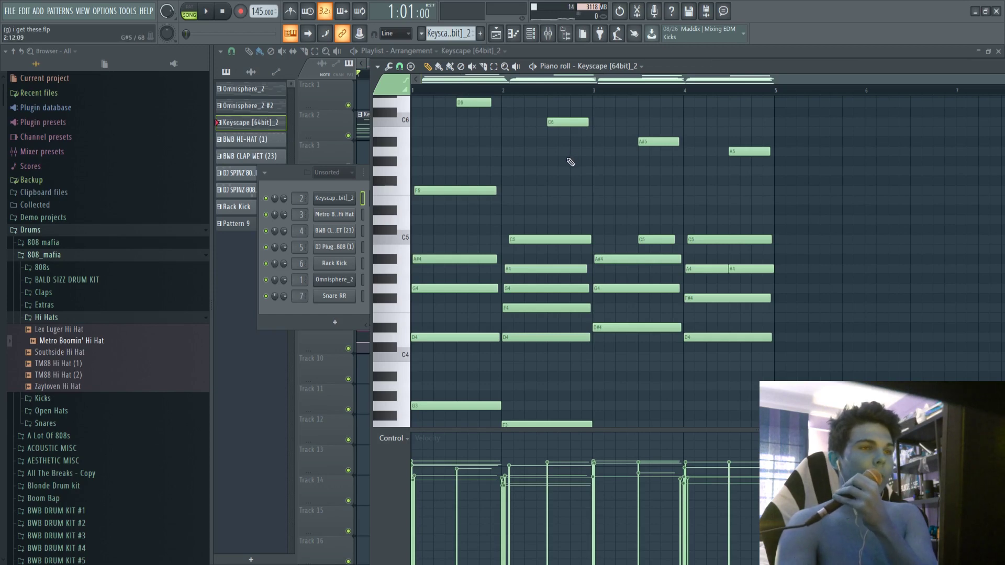
scroll(580, 159, "down", 4)
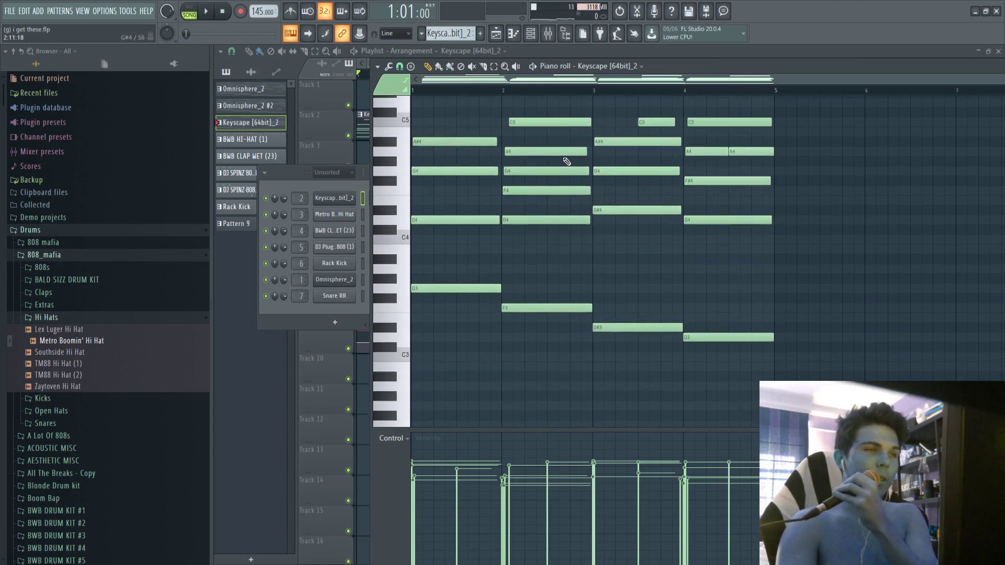
scroll(461, 140, "up", 1)
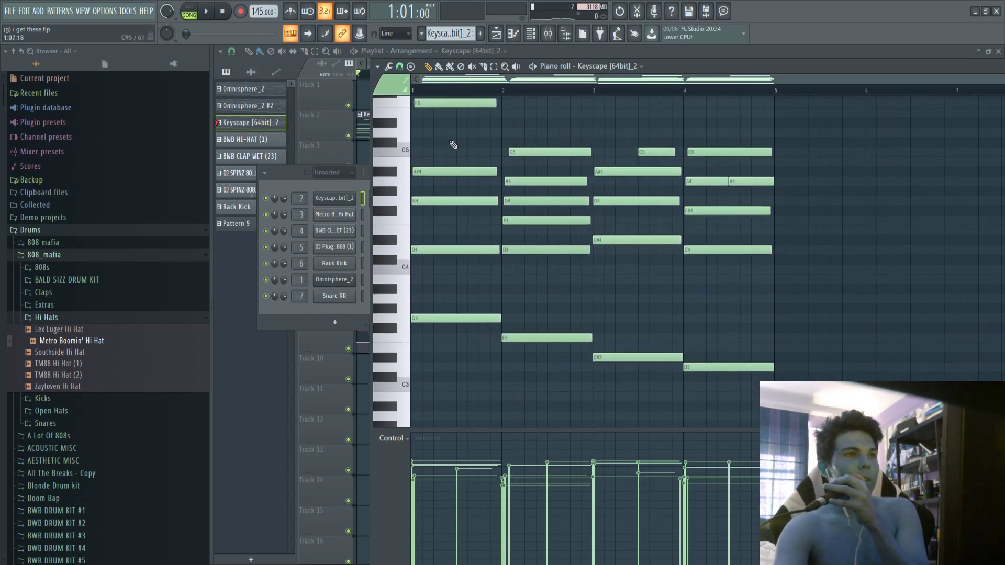
scroll(454, 145, "down", 1)
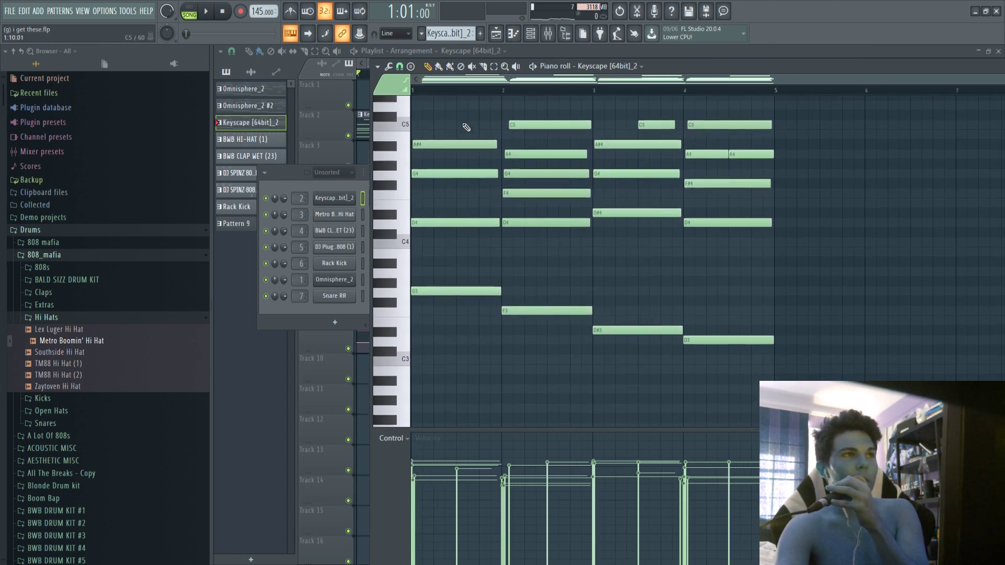
scroll(466, 127, "up", 4)
scroll(680, 157, "down", 5)
Box-select all chord notes, raise them two semitones, then deselect them
mouse_move(877, 105)
left_mouse_down()
mouse_move(366, 314)
mouse_move(197, 349)
left_mouse_up()
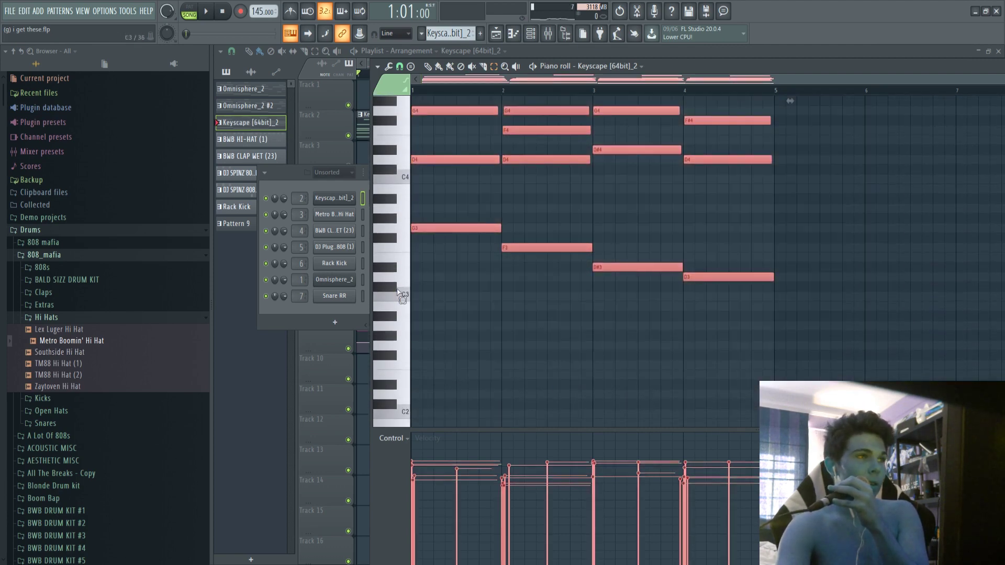
left_click_drag(422, 228, 422, 206)
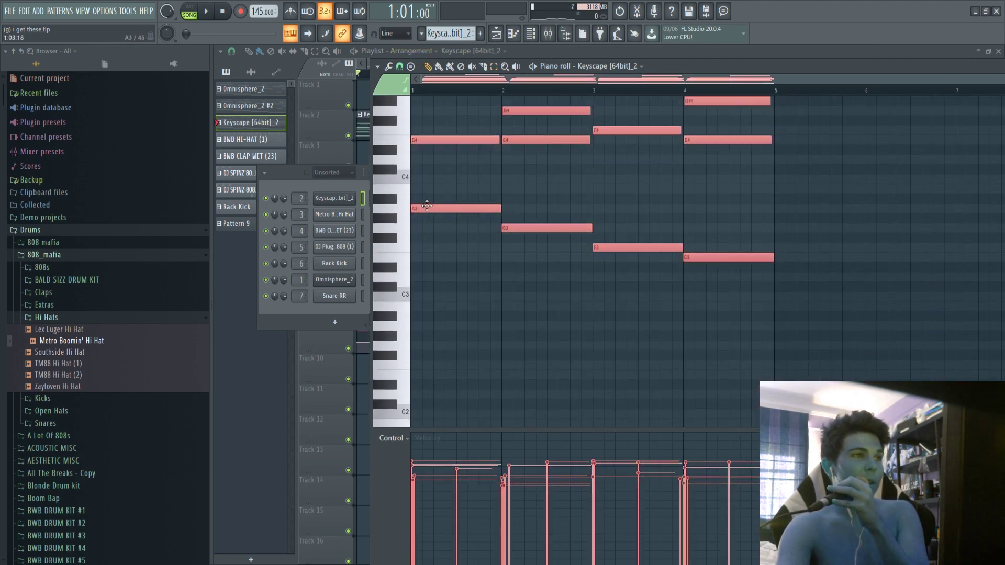
scroll(461, 261, "up", 2)
left_click(529, 83)
scroll(532, 199, "up", 4)
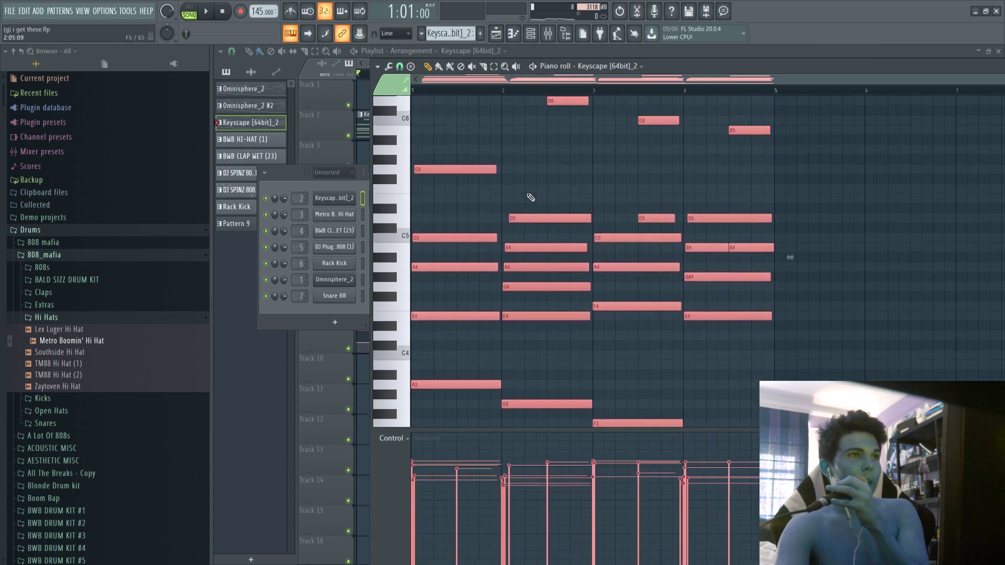
scroll(490, 275, "down", 1)
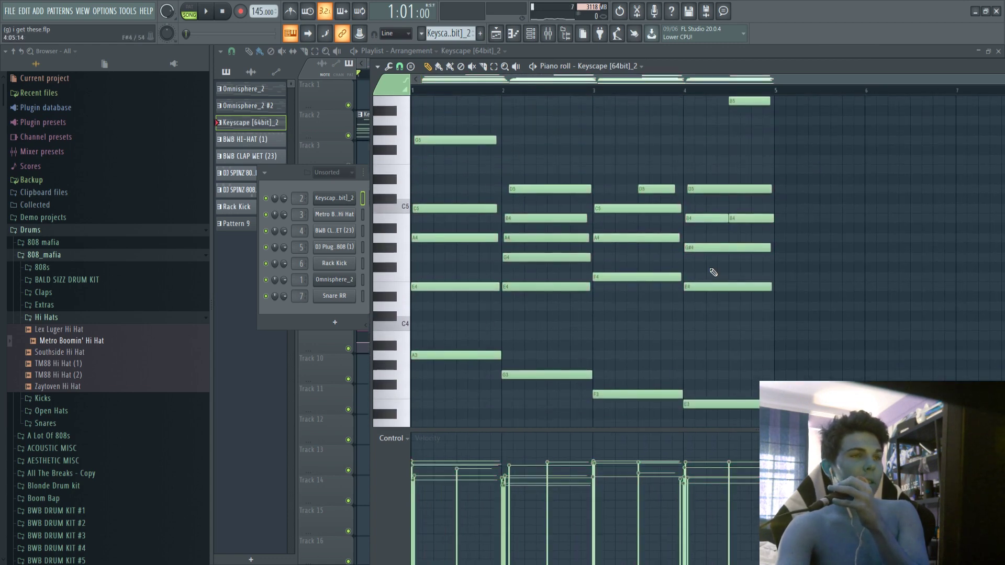
scroll(577, 175, "up", 2)
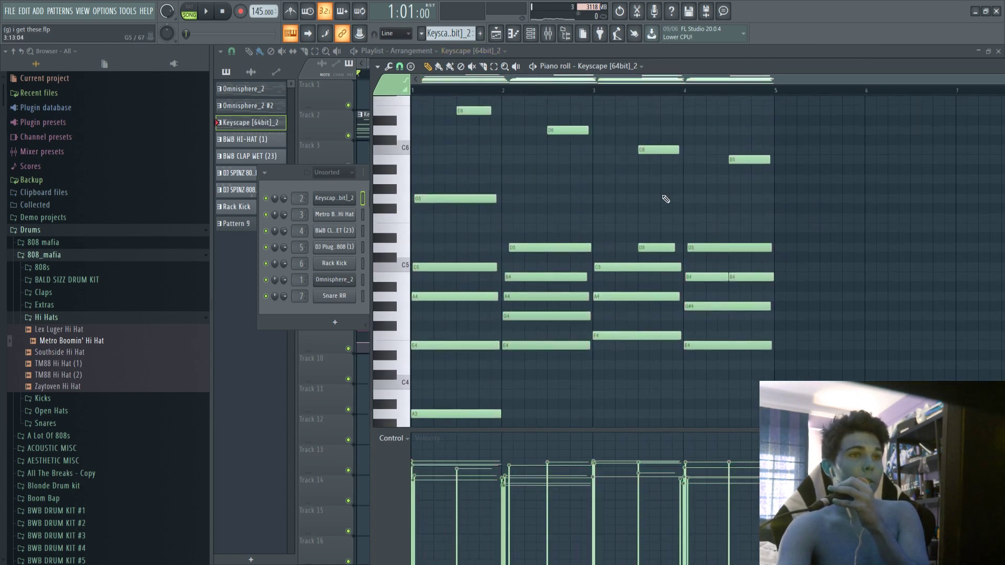
scroll(391, 276, "down", 2)
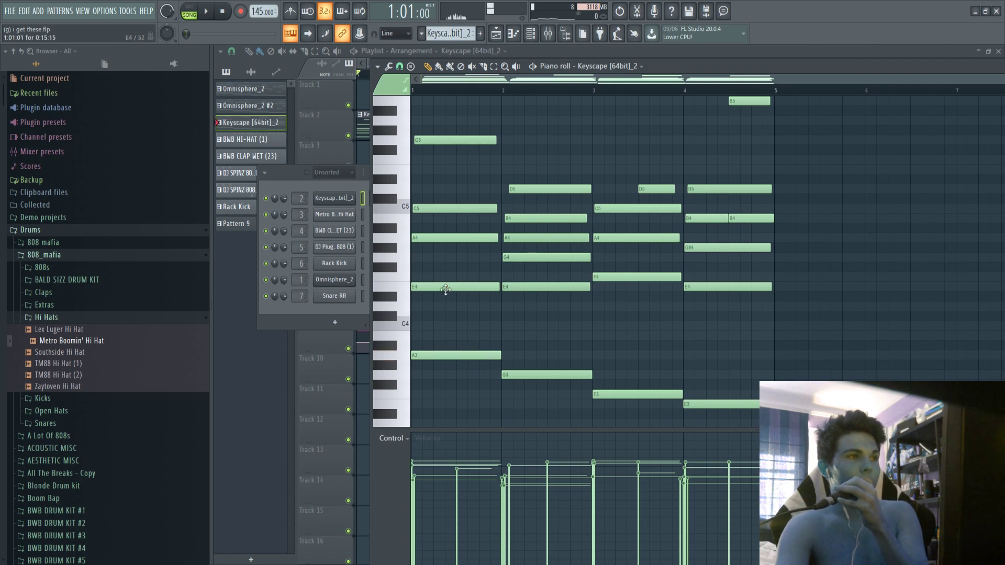
left_click(437, 237)
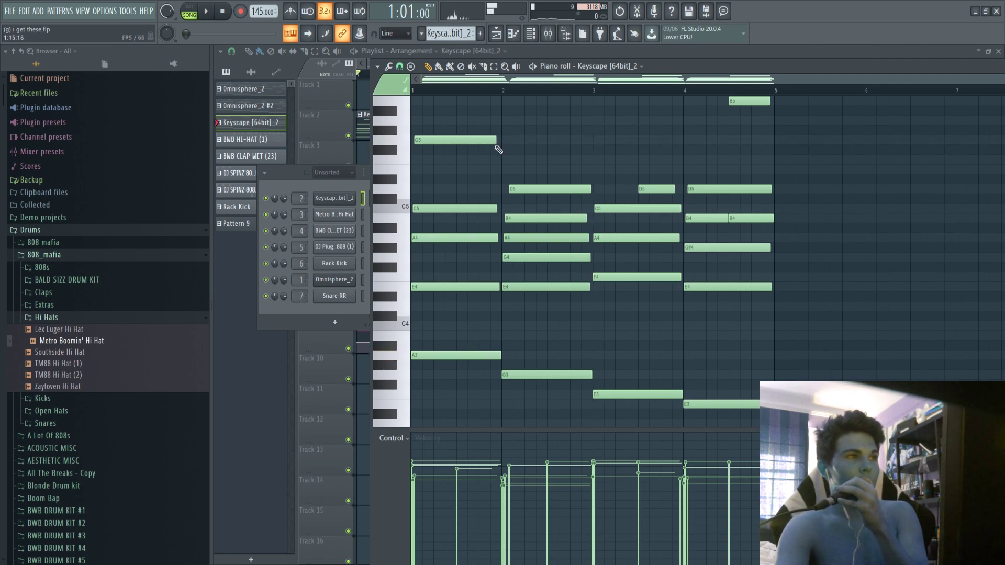
scroll(506, 154, "down", 3)
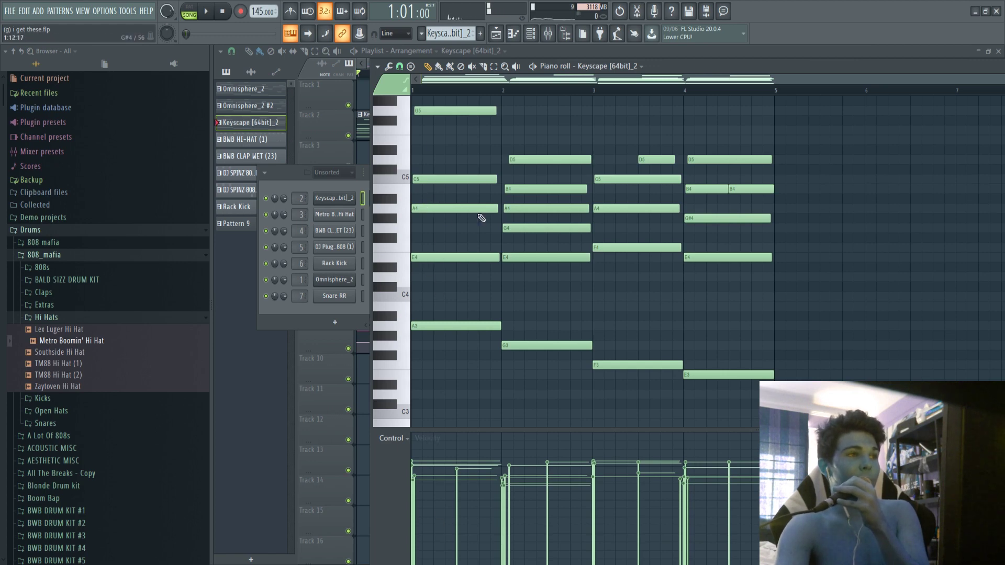
scroll(435, 272, "up", 2)
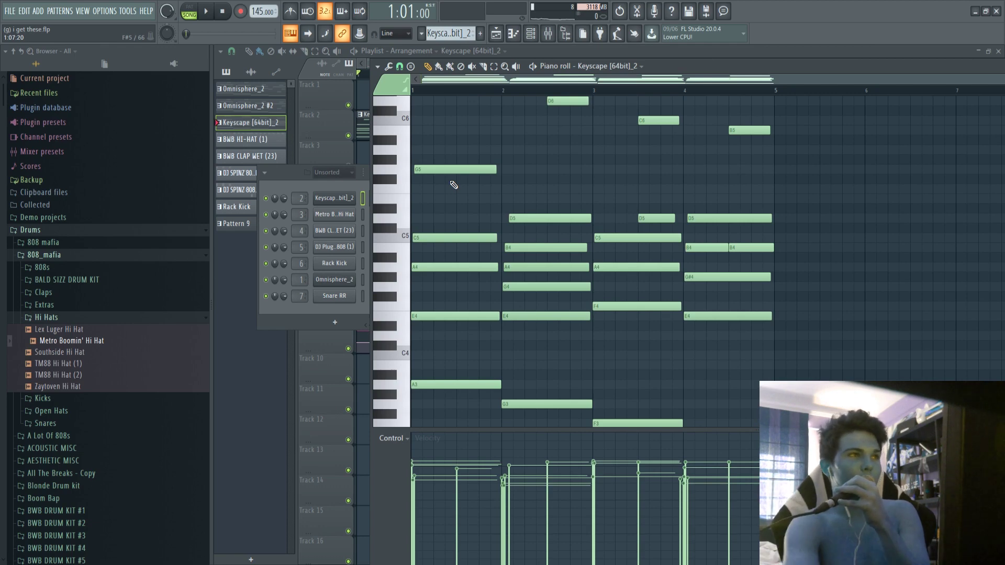
key("space")
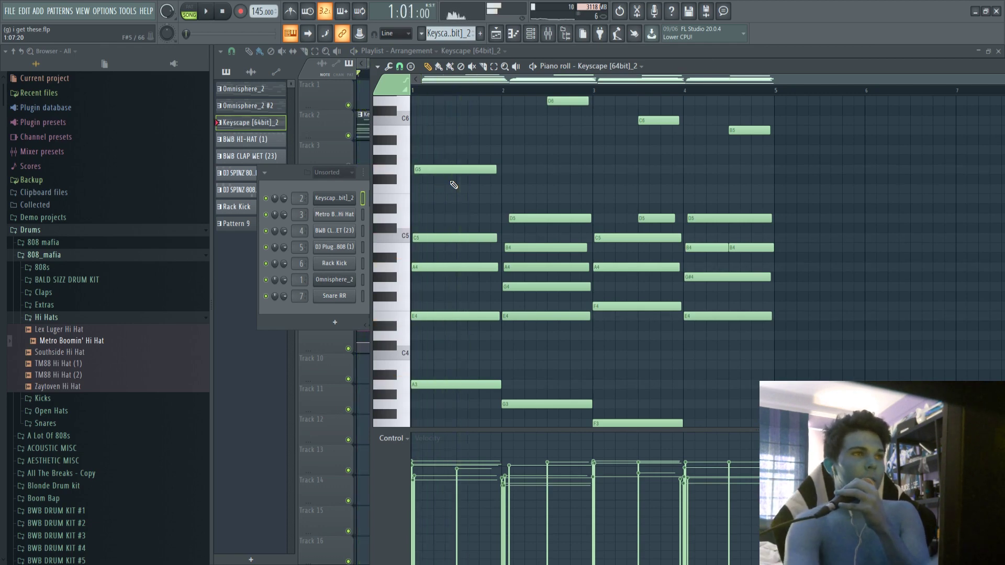
scroll(449, 180, "up", 1)
scroll(450, 180, "up", 2)
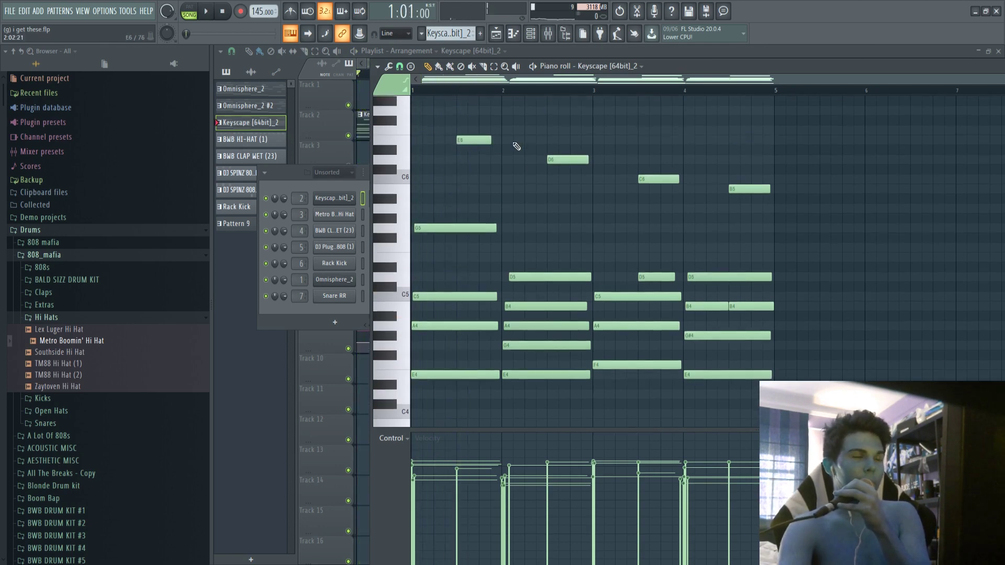
scroll(503, 137, "down", 6)
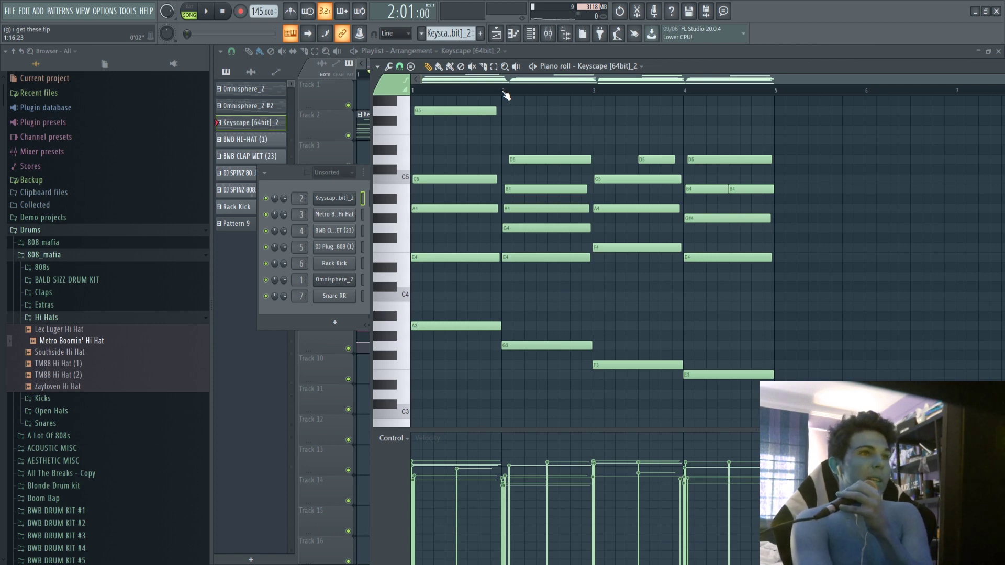
key("space")
key("space")
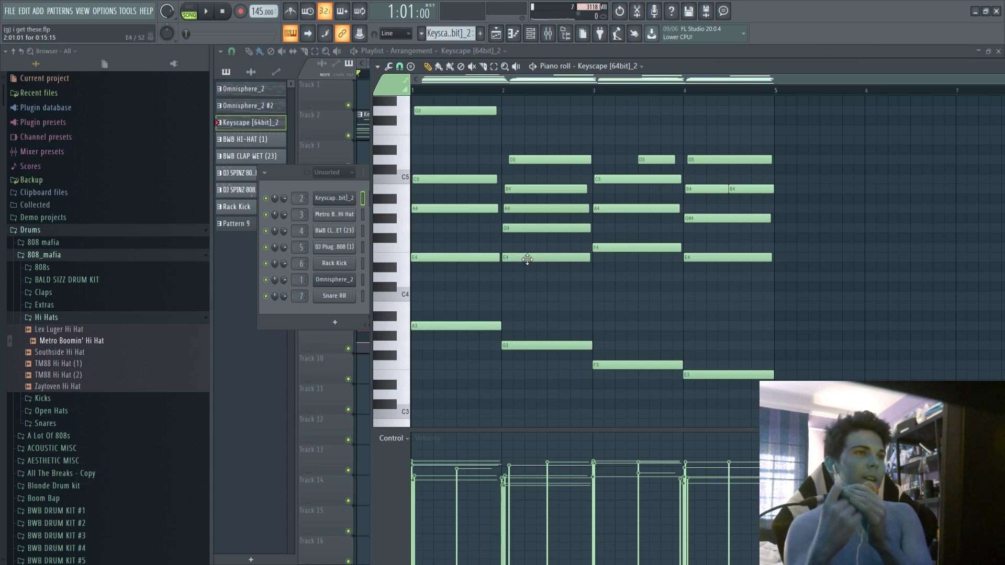
left_click(504, 91)
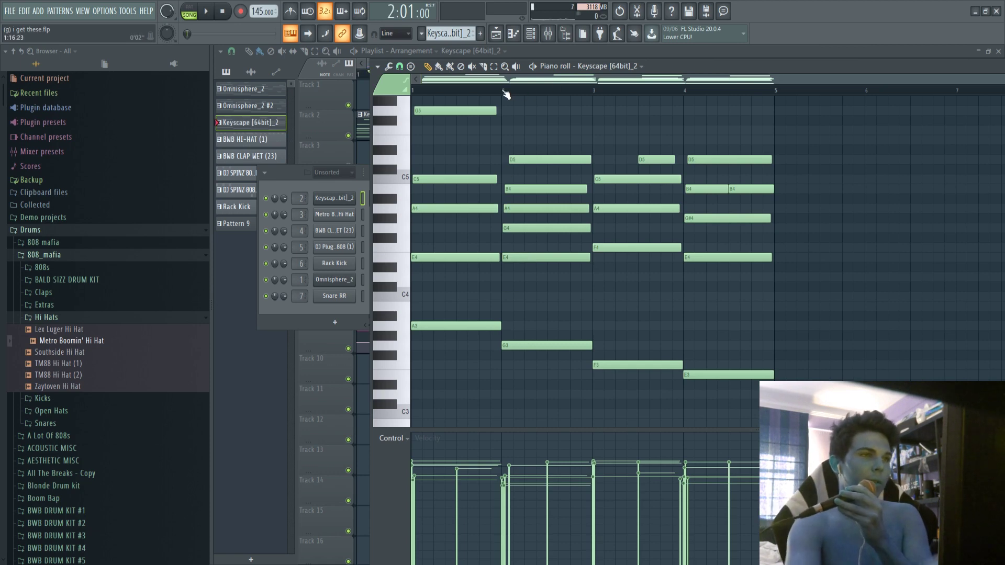
key("space")
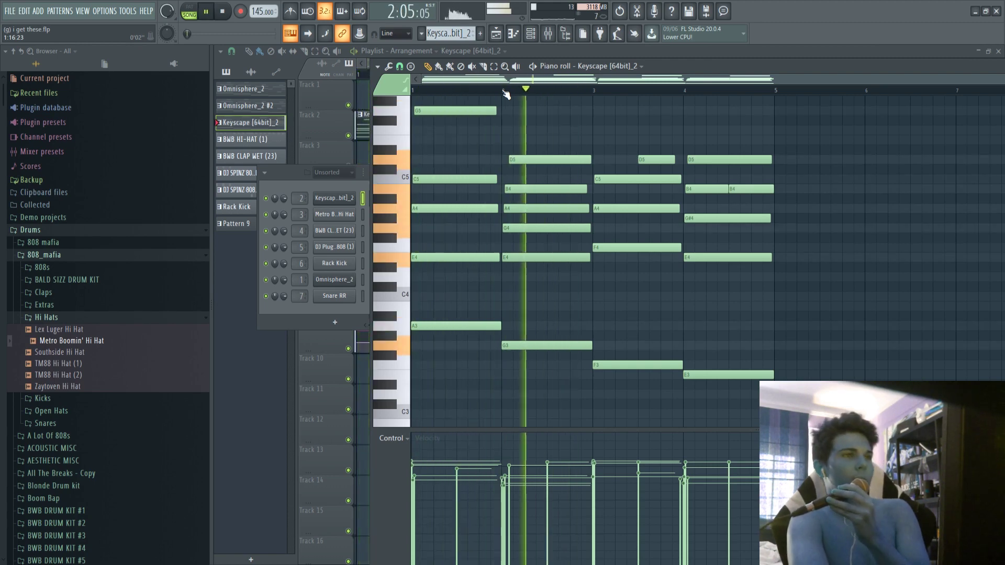
key("space")
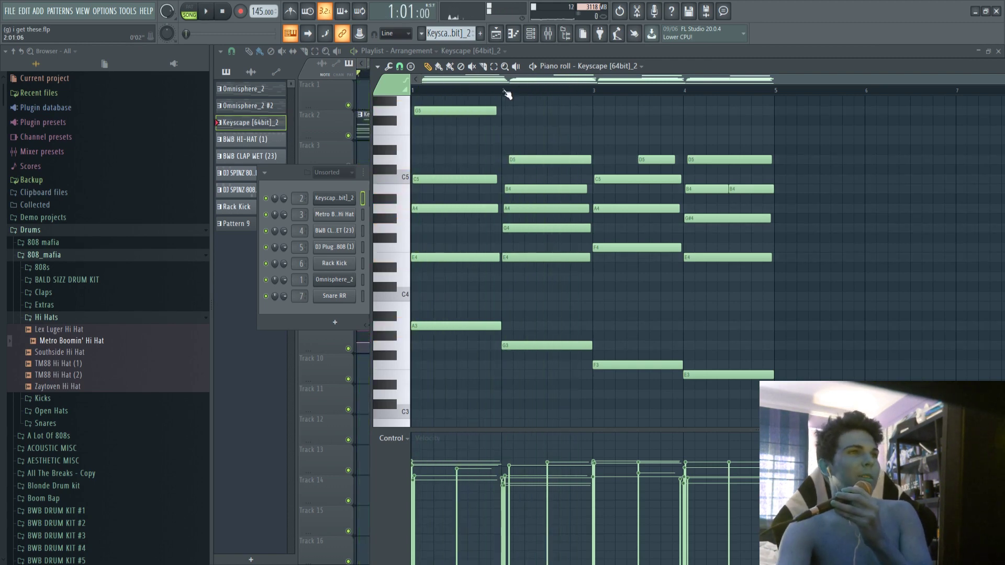
scroll(507, 99, "up", 4)
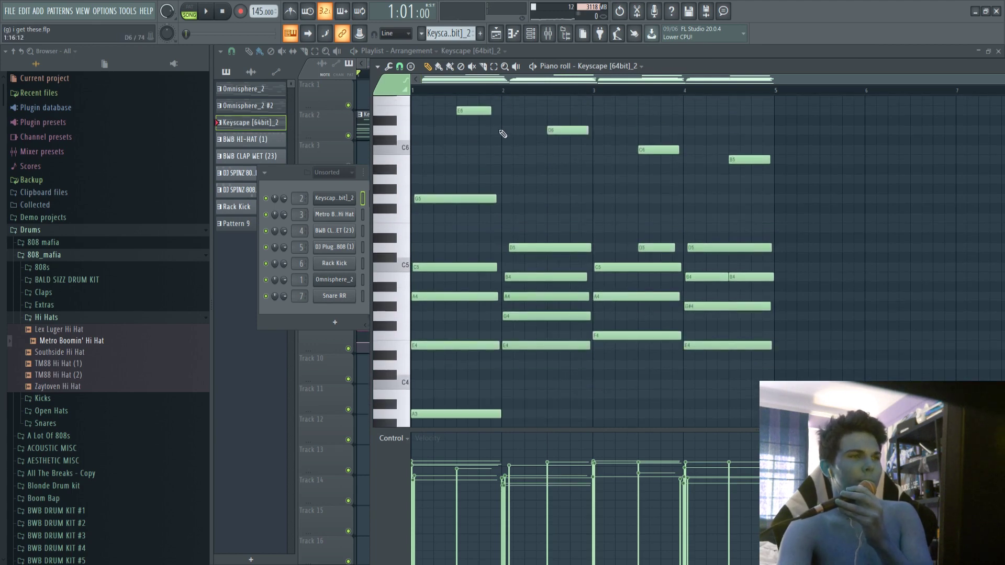
scroll(505, 141, "down", 3)
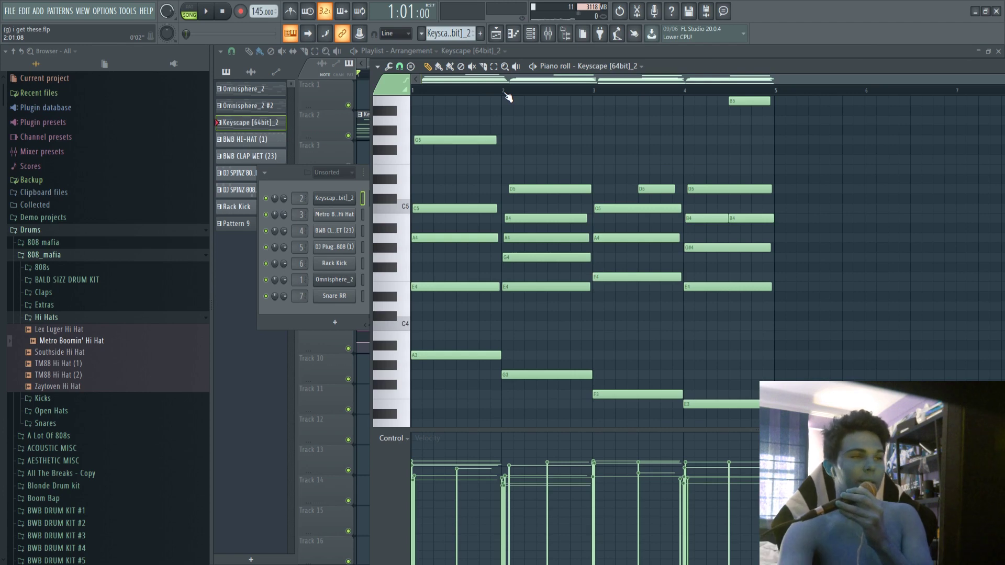
scroll(494, 142, "down", 2)
scroll(588, 101, "up", 3)
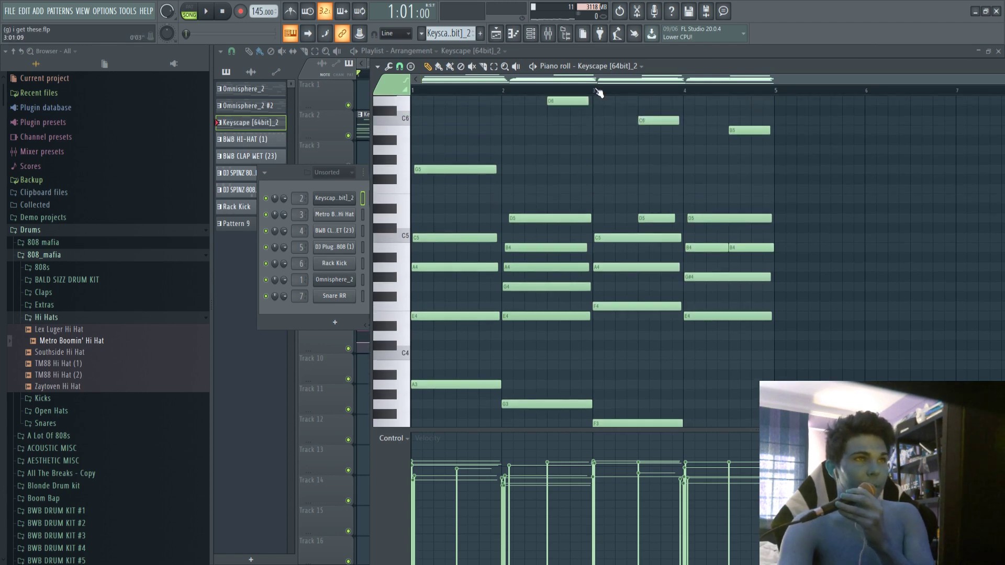
left_click(596, 90)
scroll(612, 157, "down", 5)
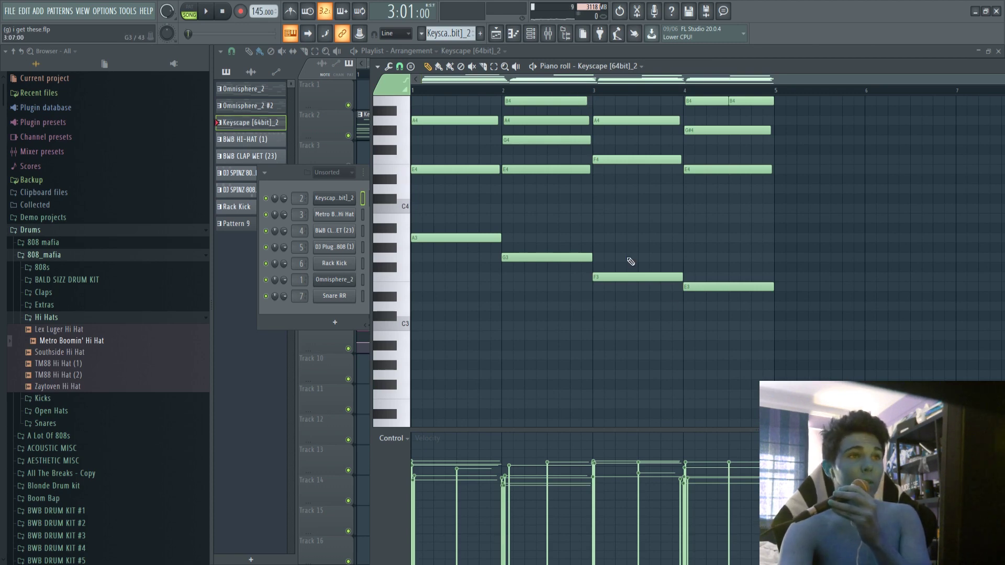
scroll(620, 257, "up", 4)
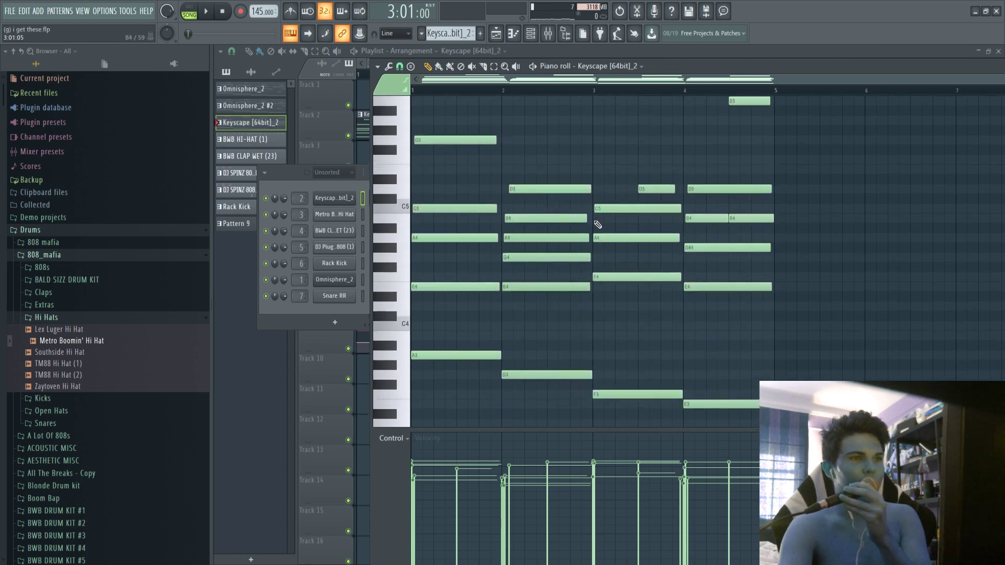
scroll(592, 229, "up", 1)
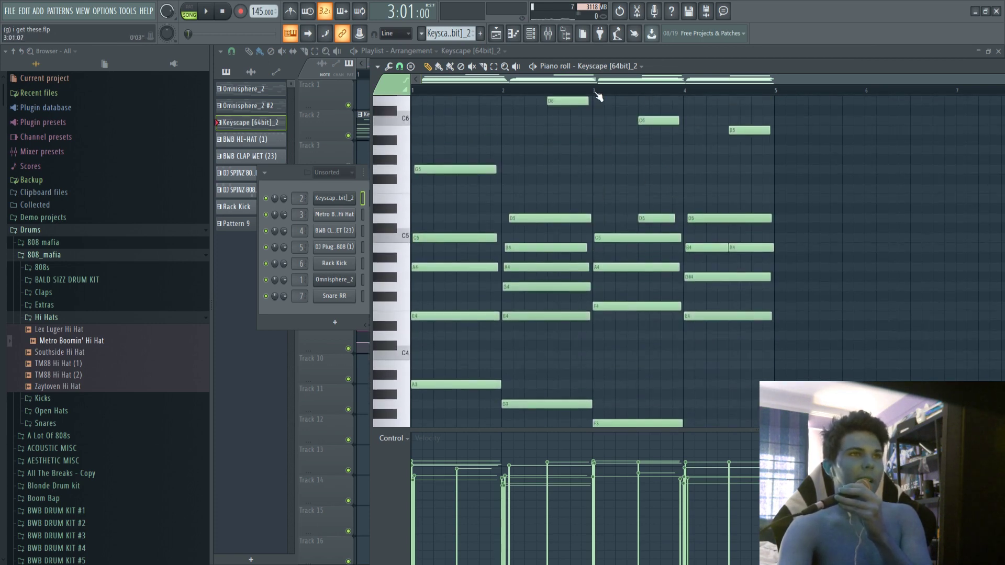
key("space")
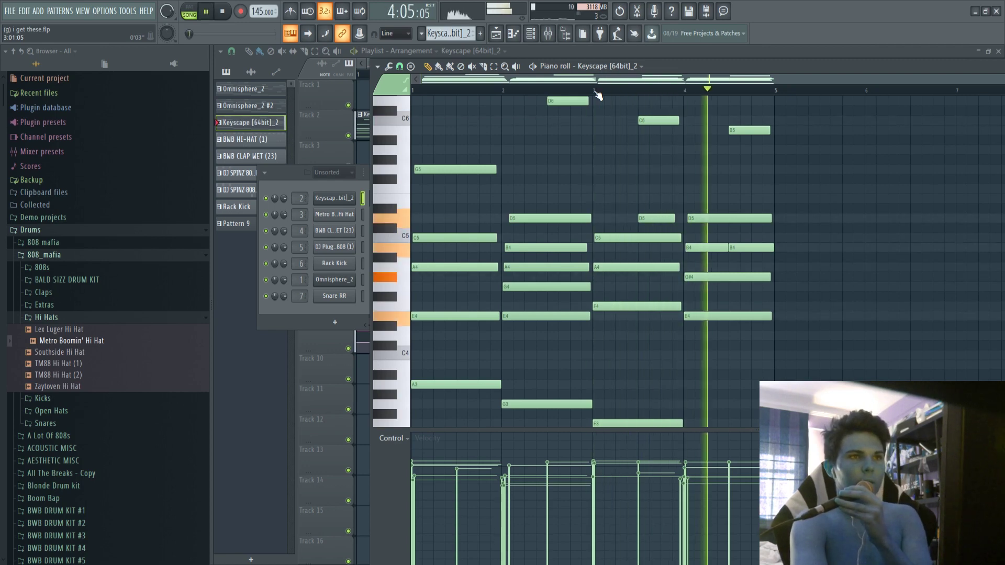
key("space")
scroll(699, 174, "down", 2)
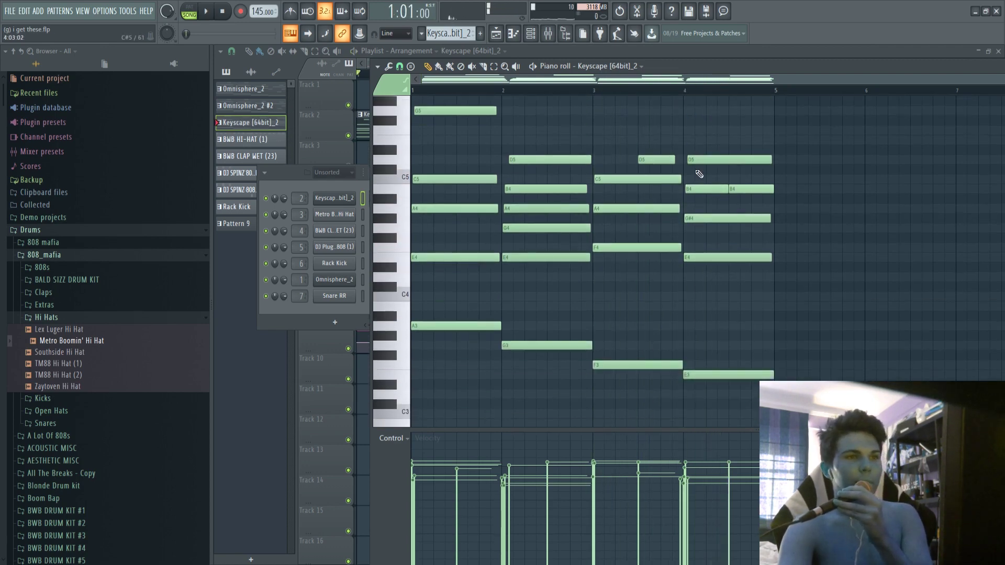
scroll(684, 141, "up", 1)
scroll(683, 149, "down", 2)
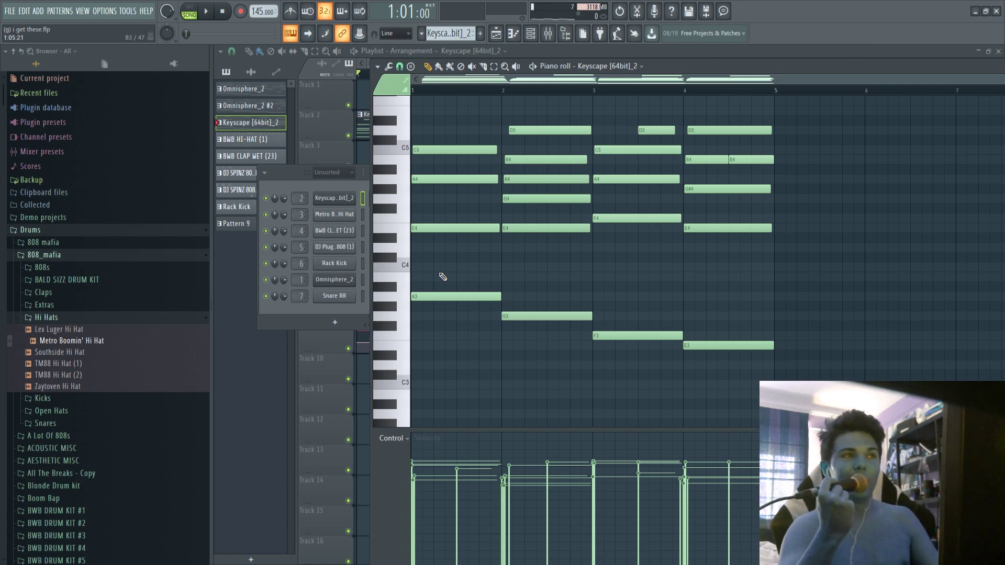
key("space")
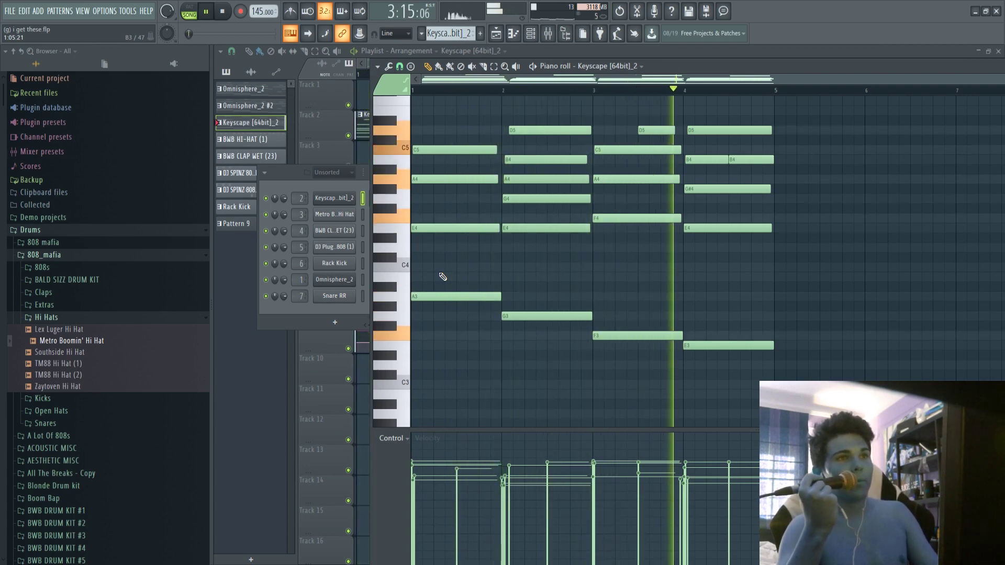
key("space")
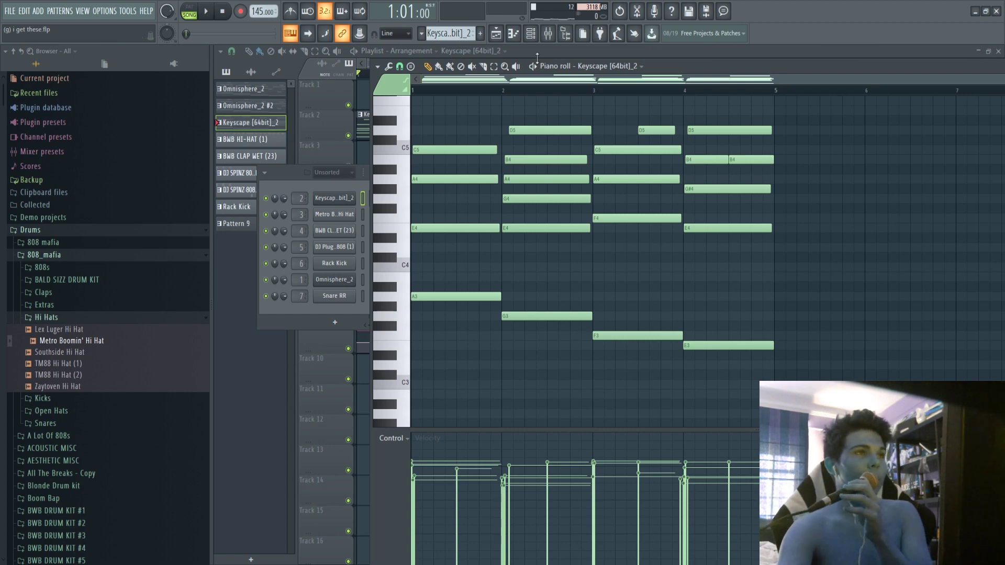
scroll(558, 114, "up", 3)
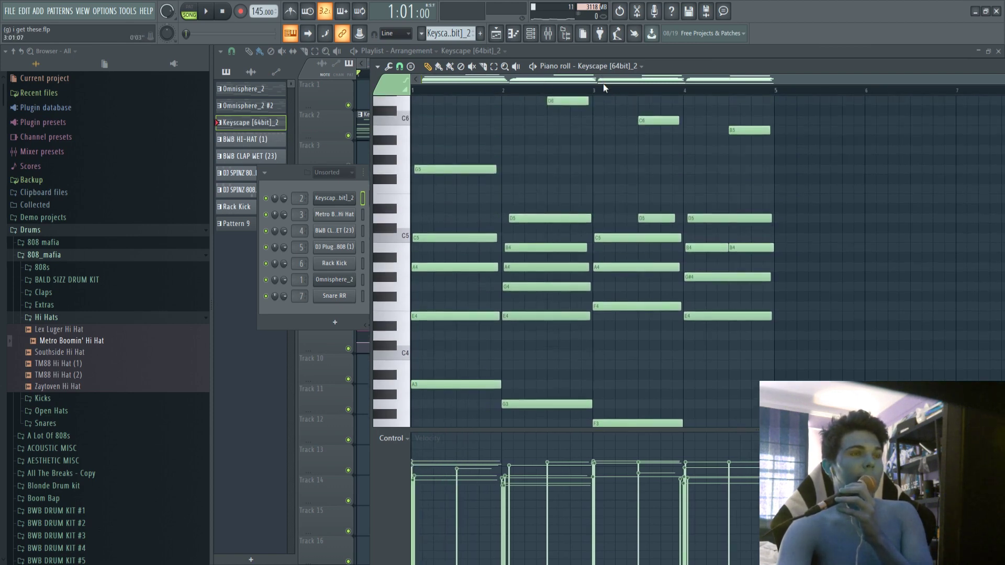
scroll(605, 101, "down", 2)
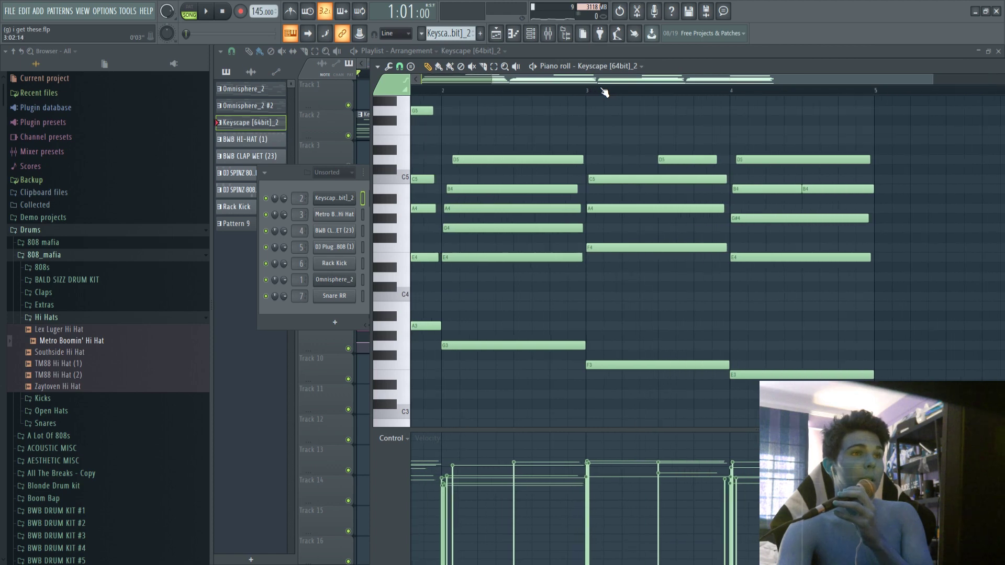
scroll(564, 134, "up", 5)
scroll(564, 134, "down", 3)
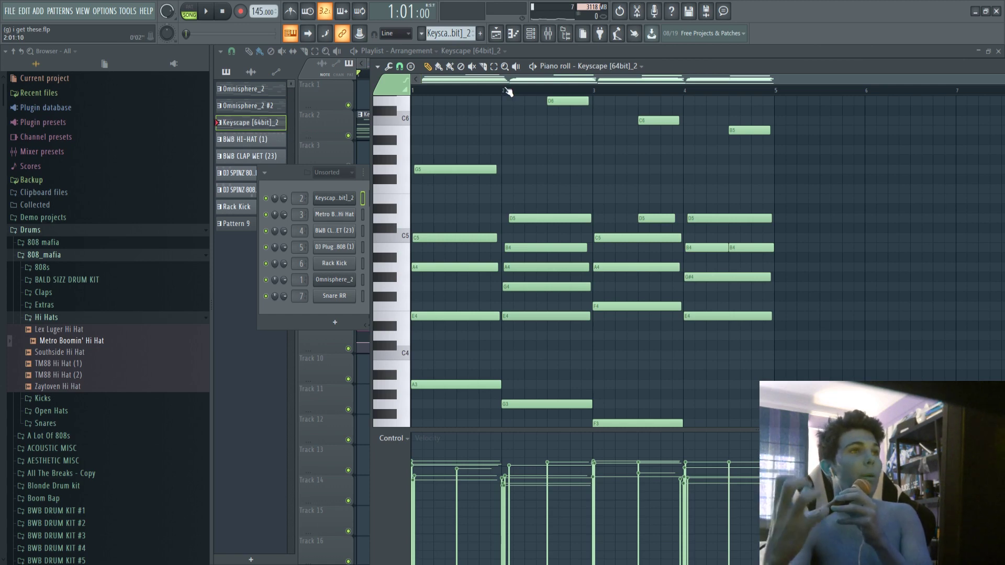
scroll(545, 149, "up", 2)
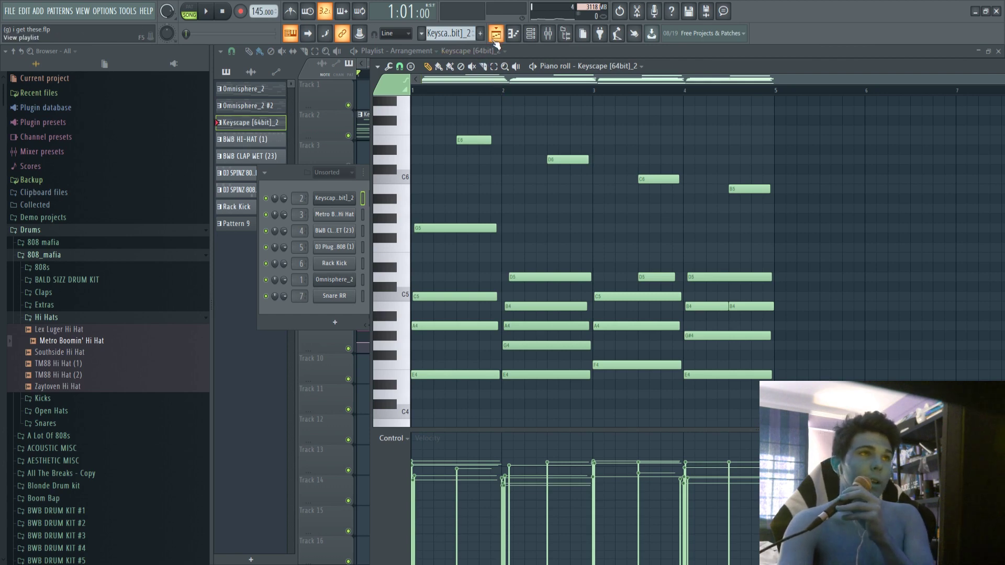
left_click(482, 55)
scroll(479, 81, "down", 3)
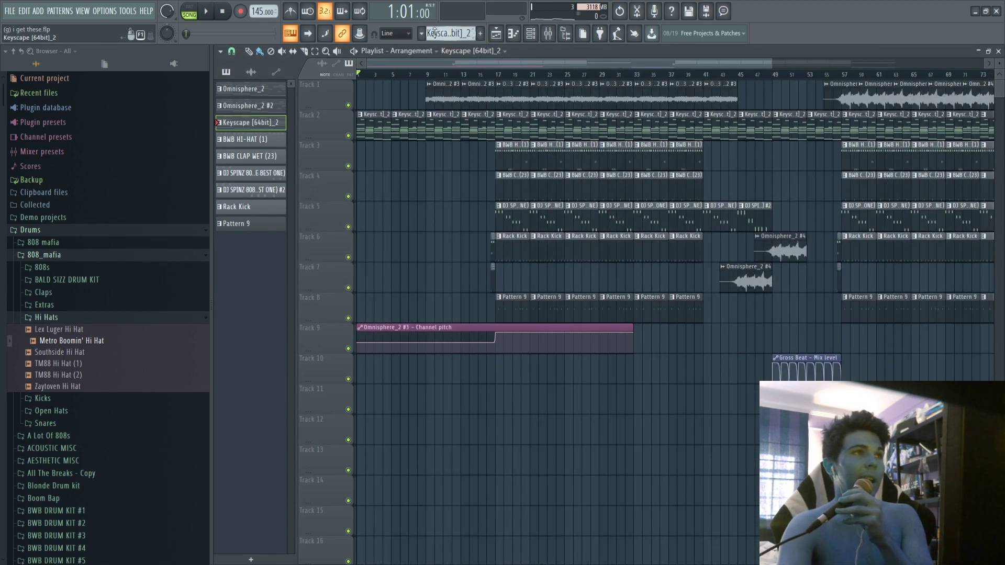
key("KP_Subtract")
left_click(532, 34)
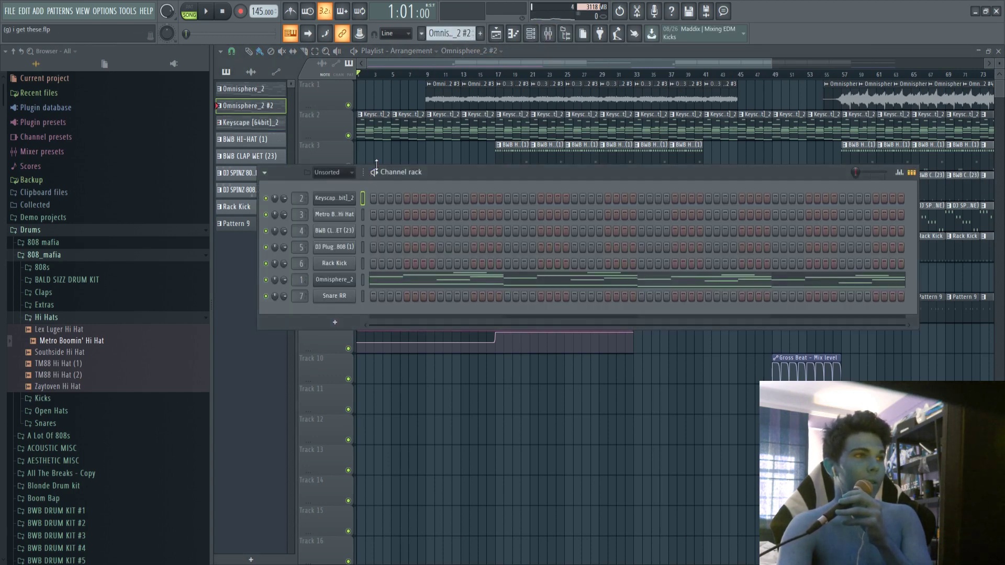
key("space")
left_click(366, 279)
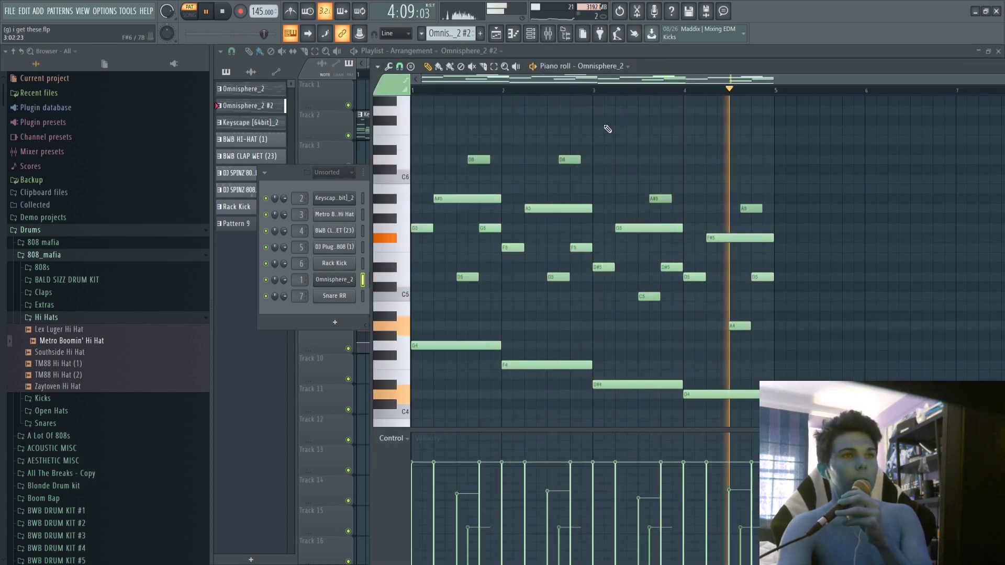
key("space")
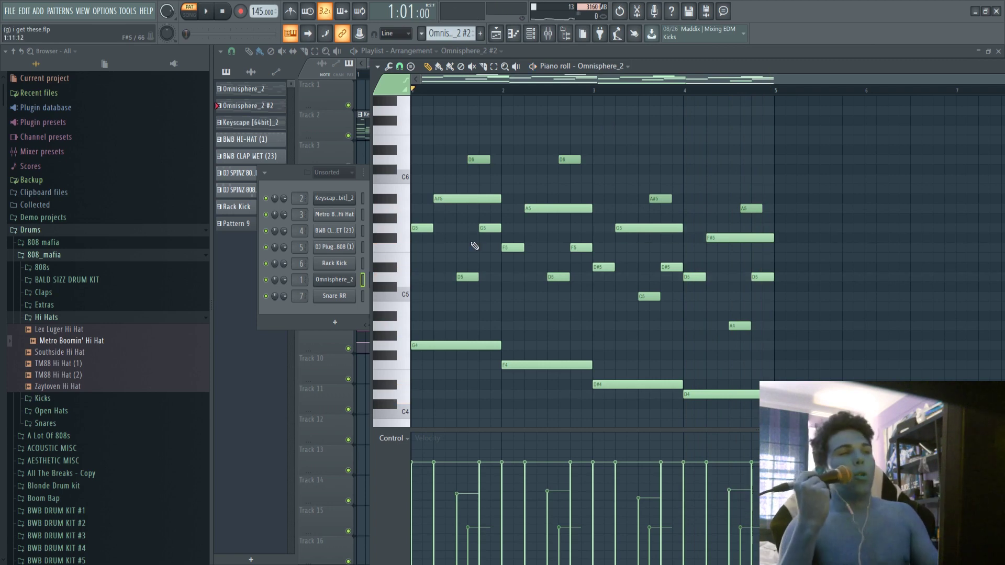
key("space")
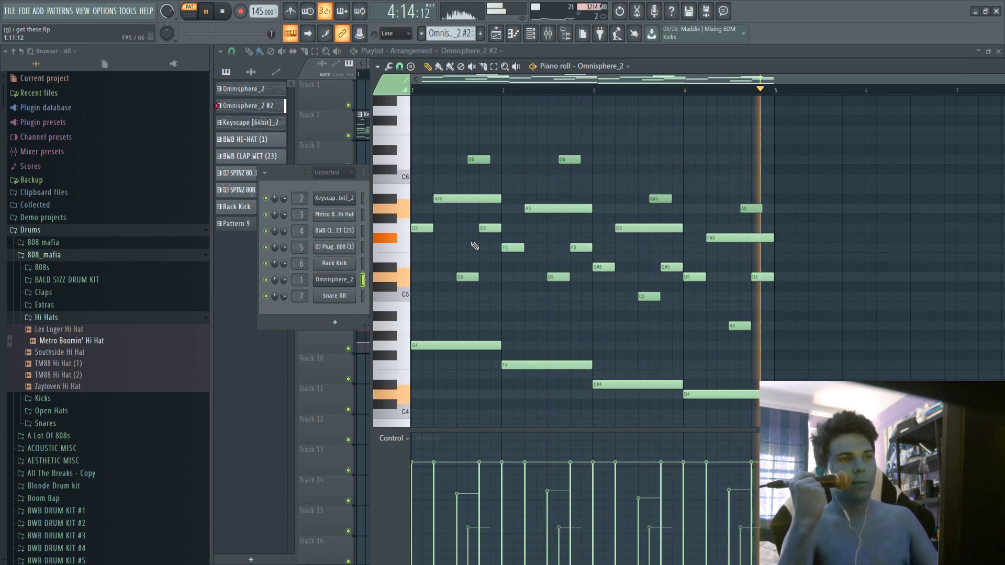
key("space")
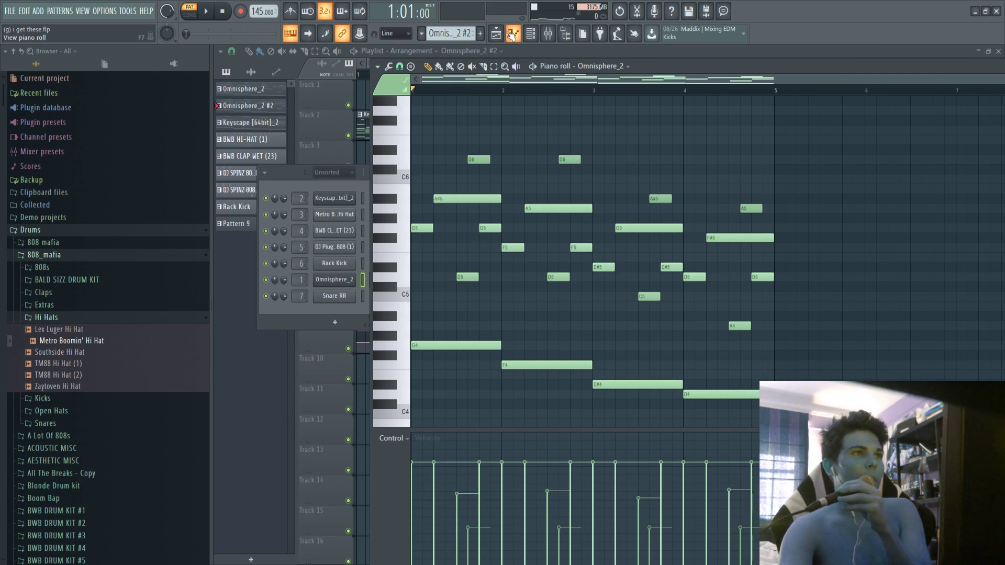
Select all Keyscape [64bit]_2 notes, drag them two semitones lower, and return to the playlist
left_click(512, 34)
double_click(384, 132)
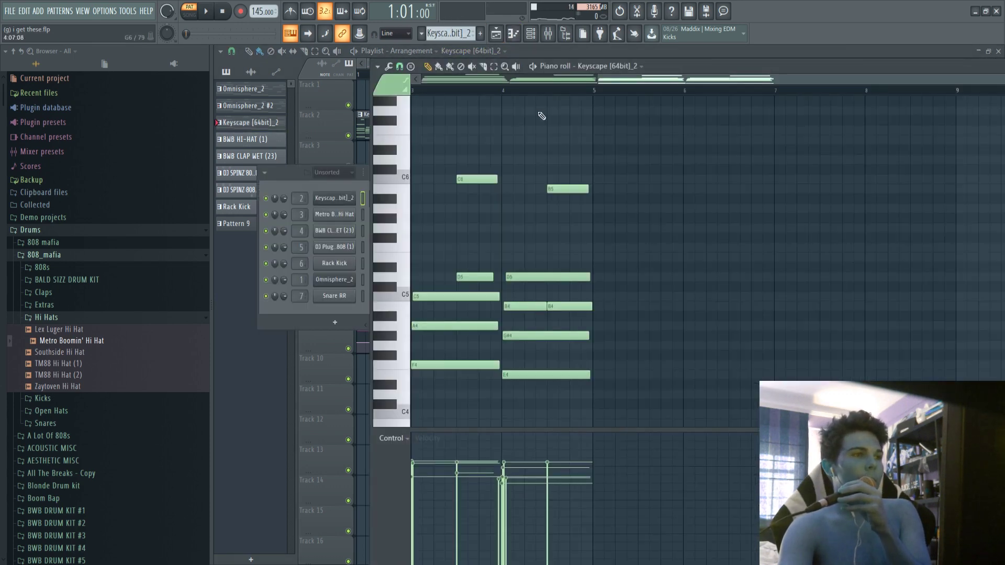
scroll(552, 102, "left", 4)
scroll(595, 233, "down", 4)
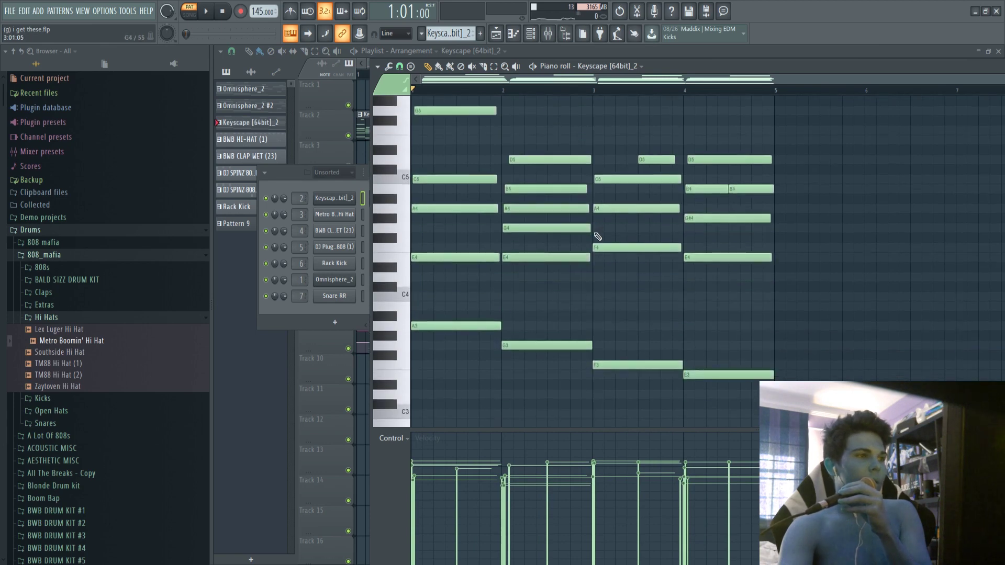
key("ctrl+a")
scroll(598, 236, "down", 1)
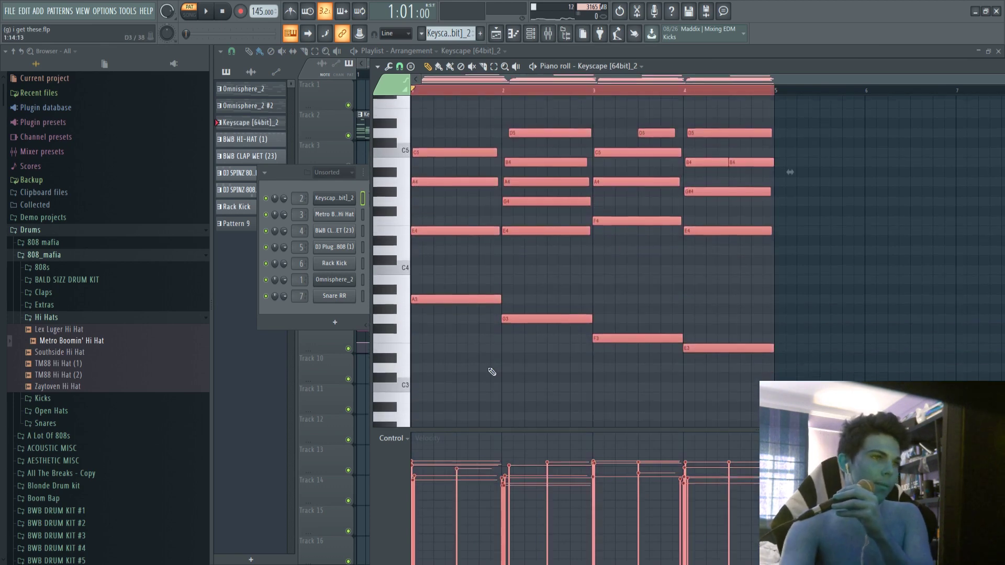
left_click_drag(426, 306, 423, 321)
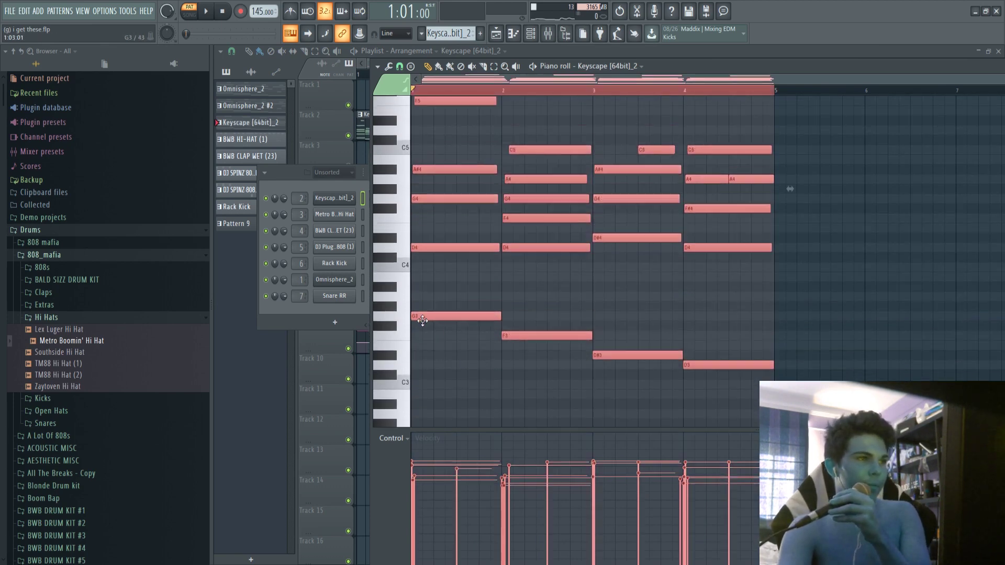
left_click(497, 34)
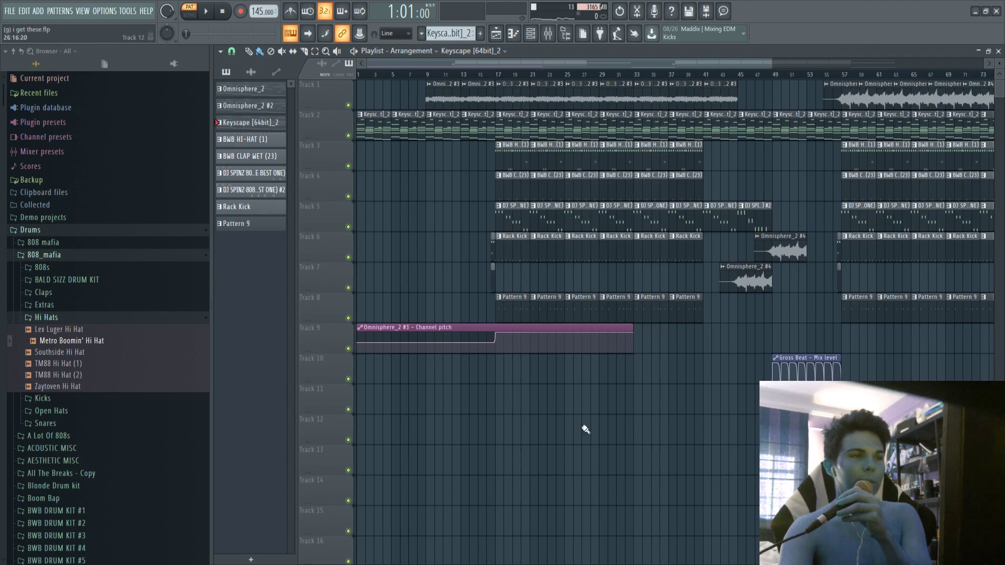
left_click_drag(428, 80, 708, 84)
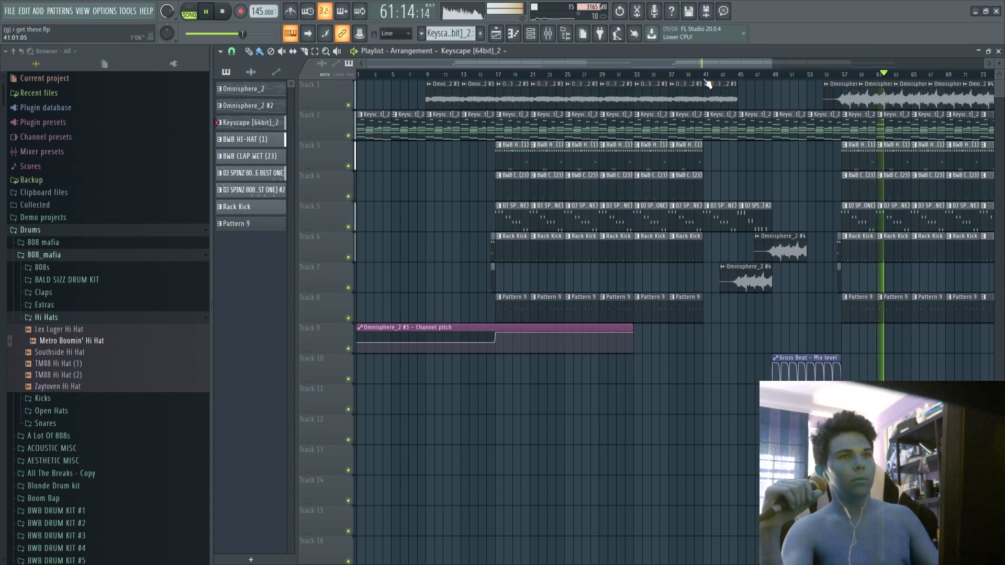
key("space")
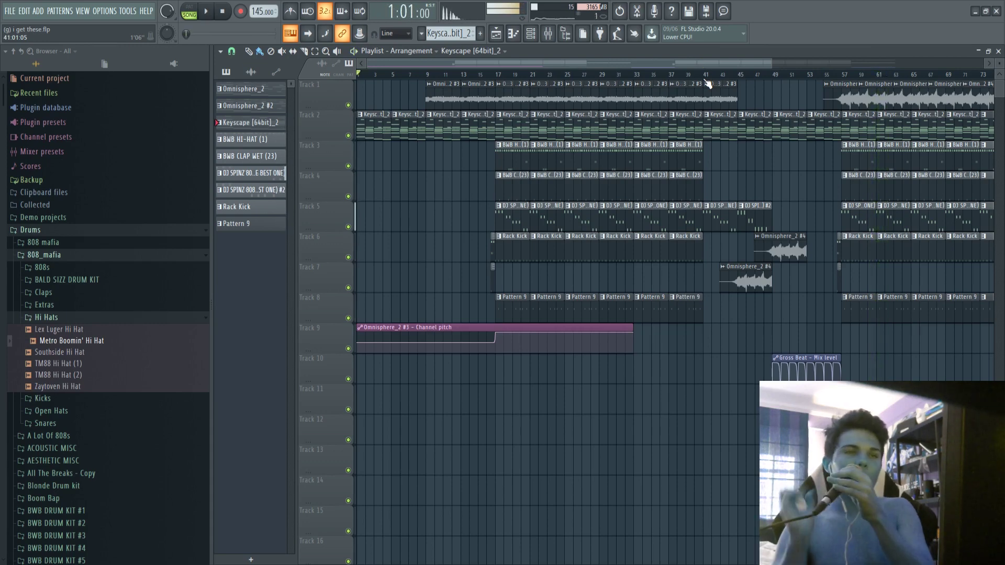
scroll(490, 80, "up", 3)
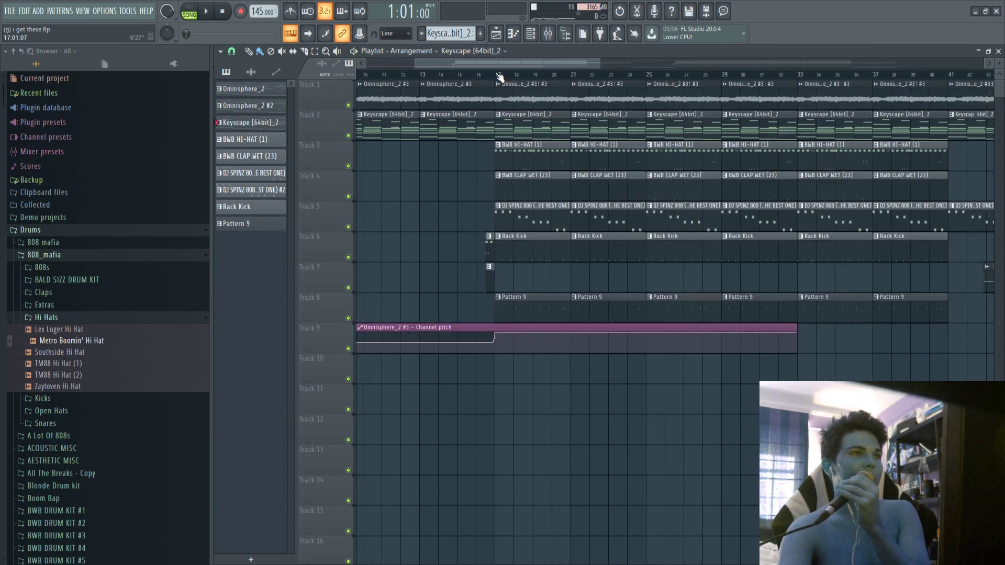
scroll(500, 77, "down", 1)
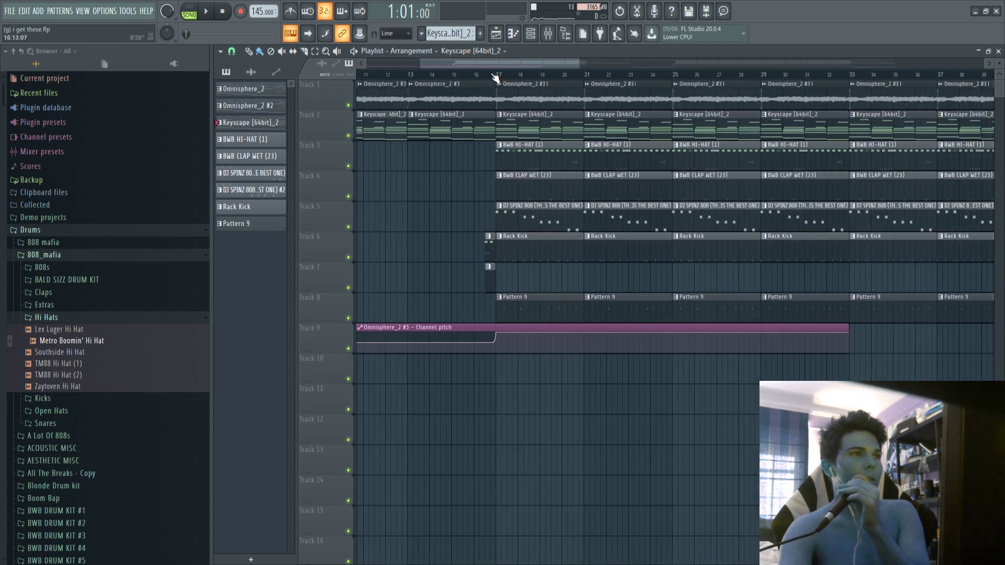
scroll(500, 77, "up", 1)
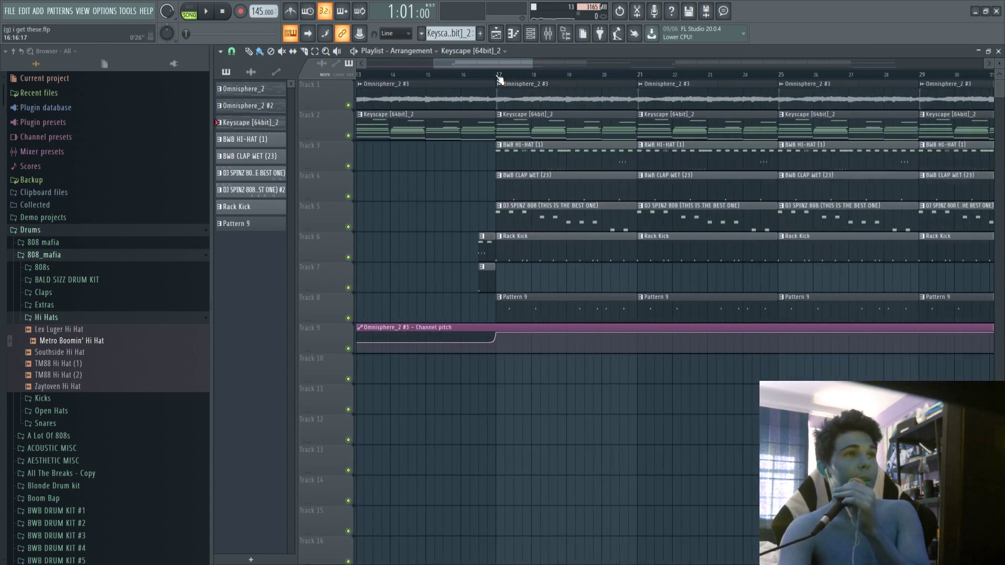
scroll(485, 79, "up", 1)
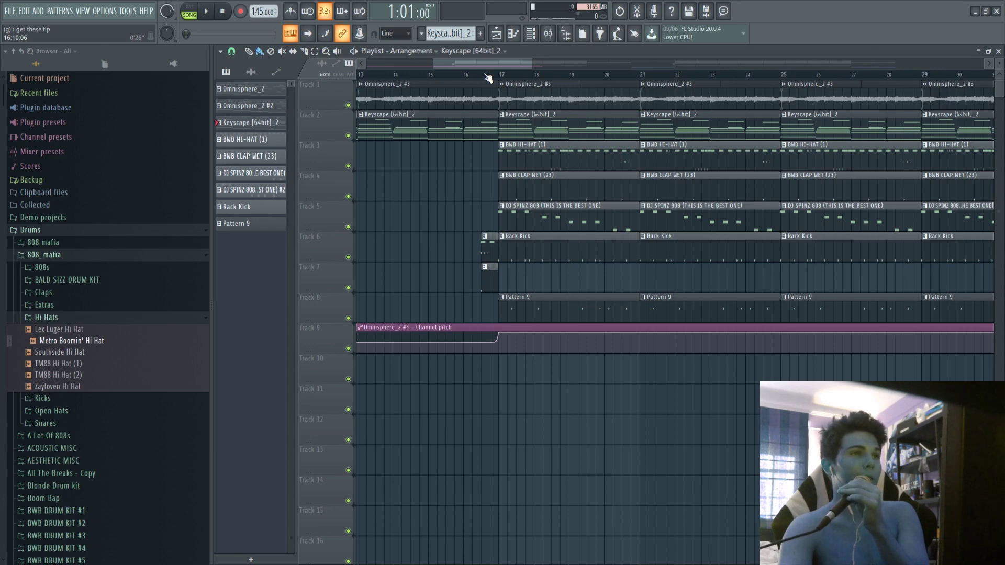
Open the BWB HI-HAT pattern's piano roll and play it to hear the hi-hat rhythm
double_click(539, 150)
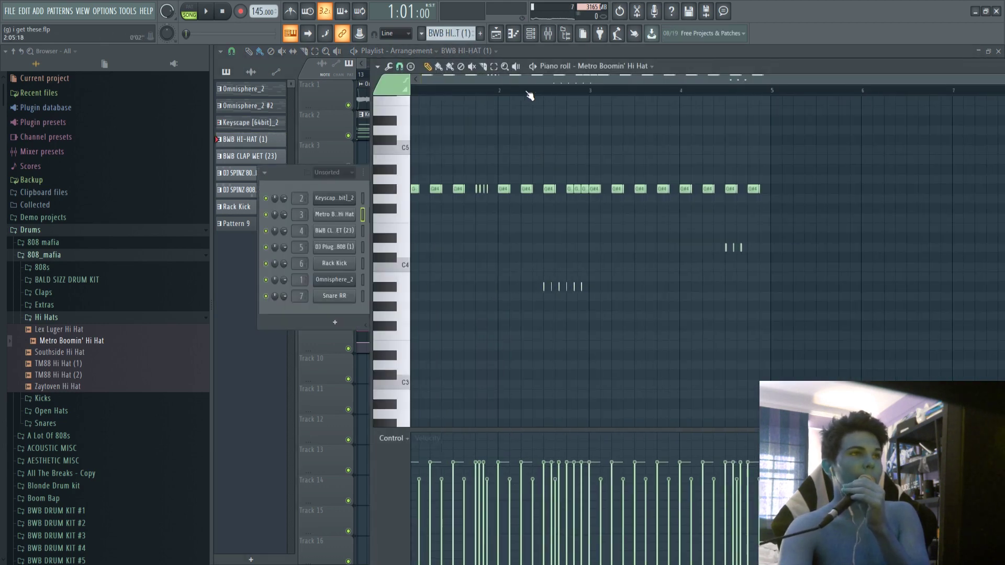
key("space")
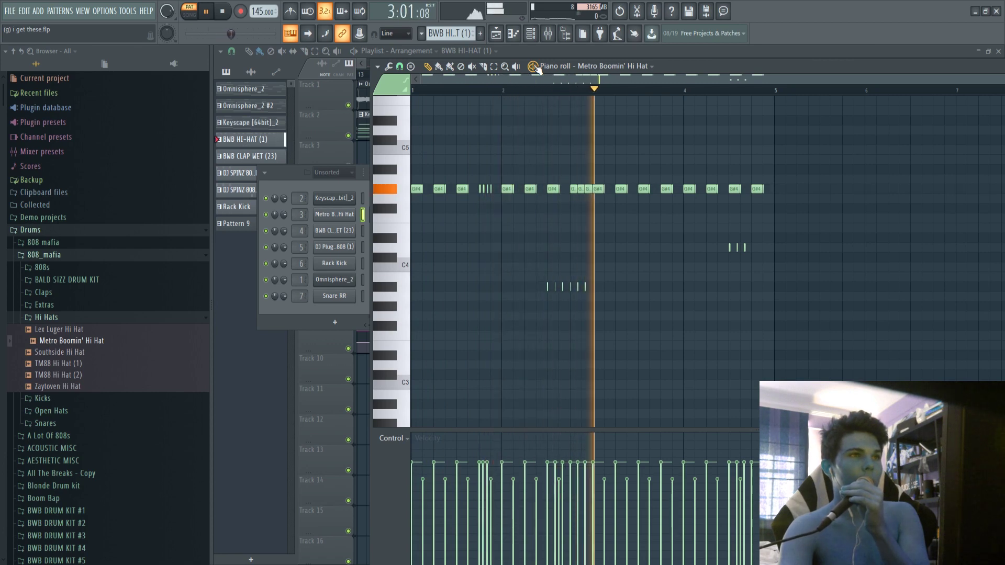
key("space")
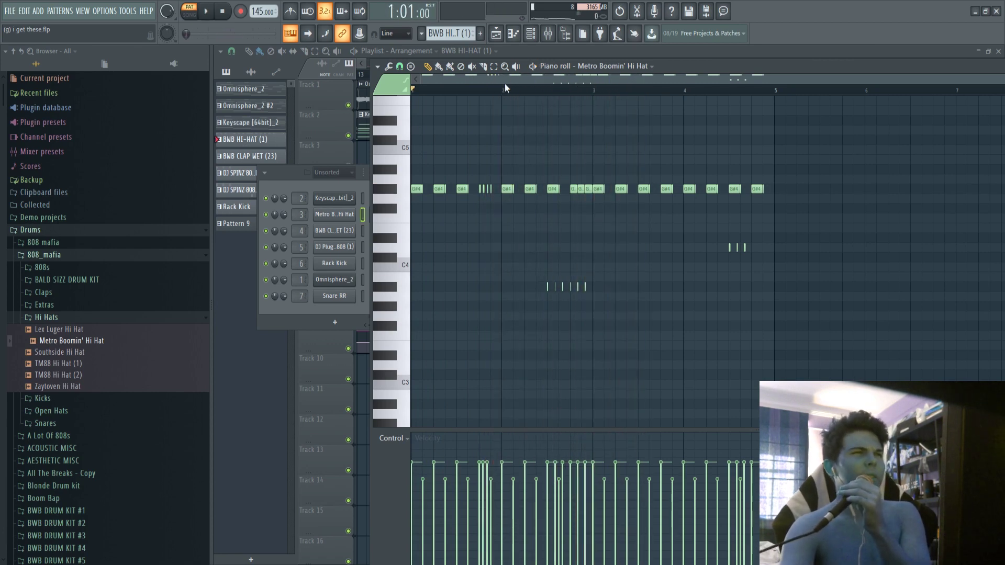
scroll(505, 83, "up", 5)
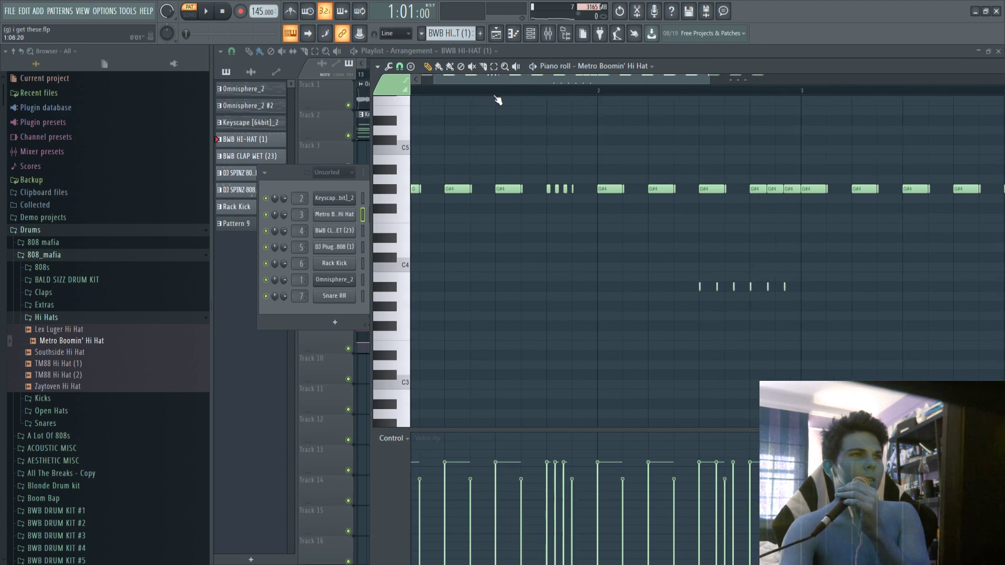
scroll(498, 100, "down", 5)
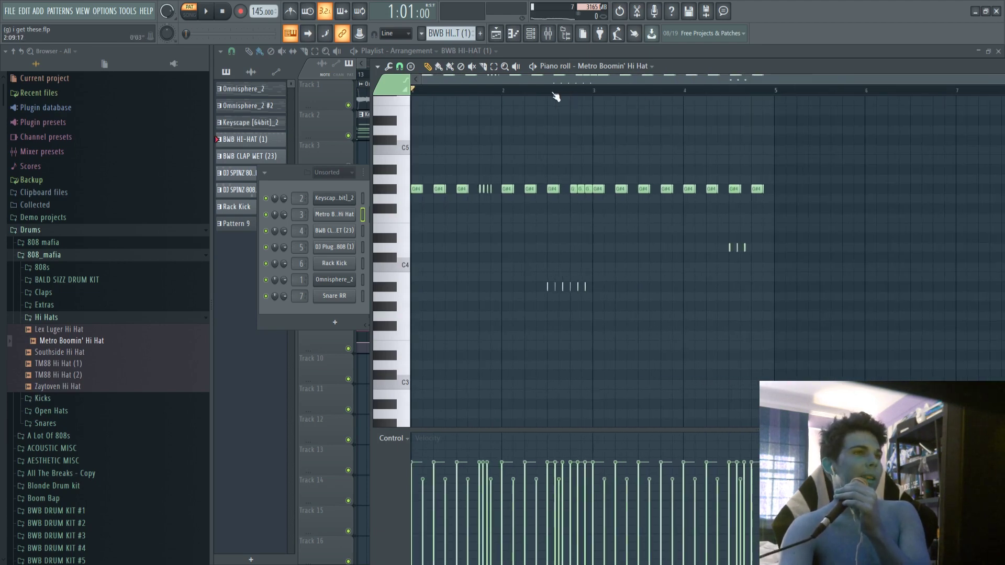
scroll(556, 96, "up", 3)
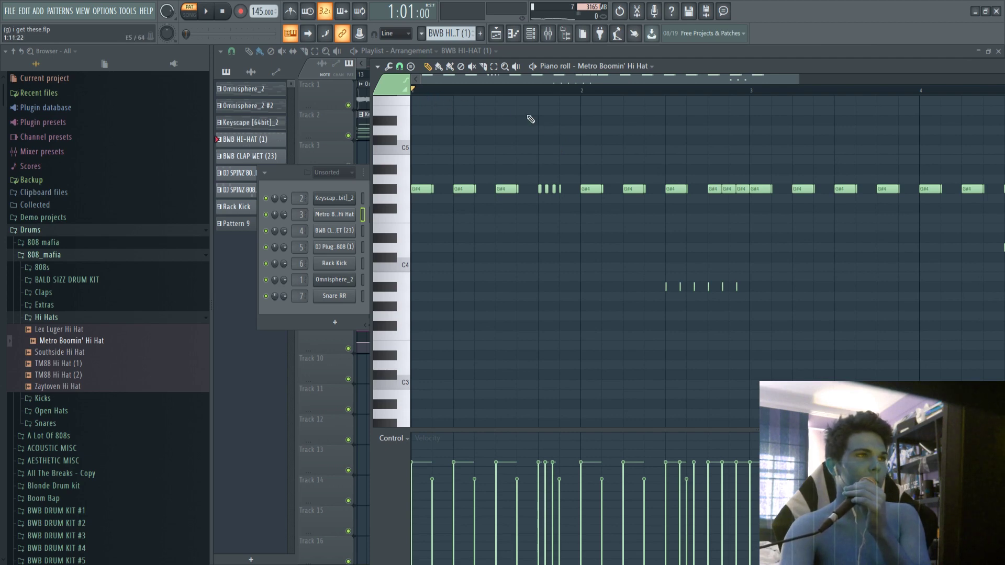
scroll(602, 94, "down", 2)
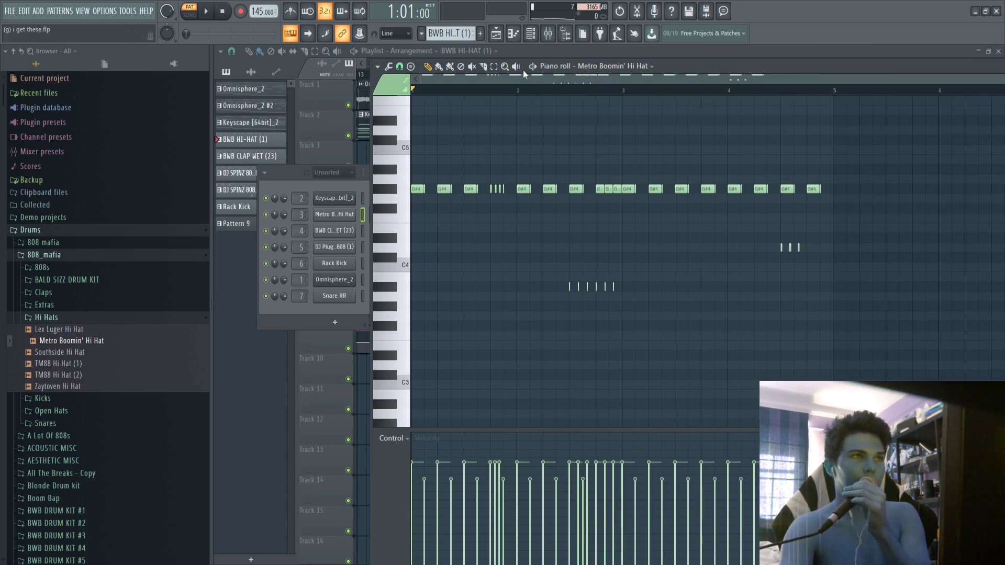
left_click(533, 67)
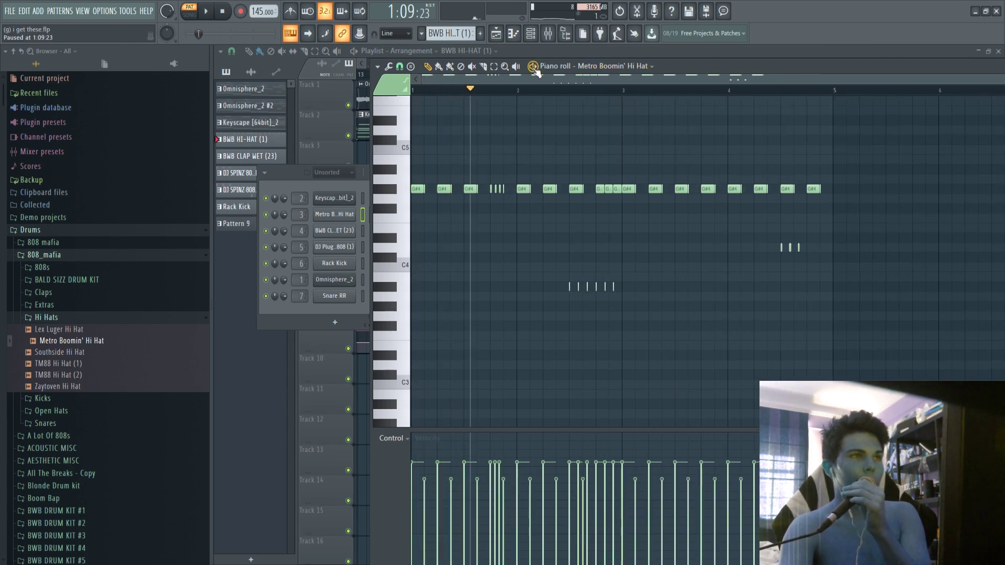
left_click(530, 34)
Set the Metro Boomin' Hi Hat sample's TRIM knob to 24%, then return to the playlist
left_click(328, 215)
left_click(310, 178)
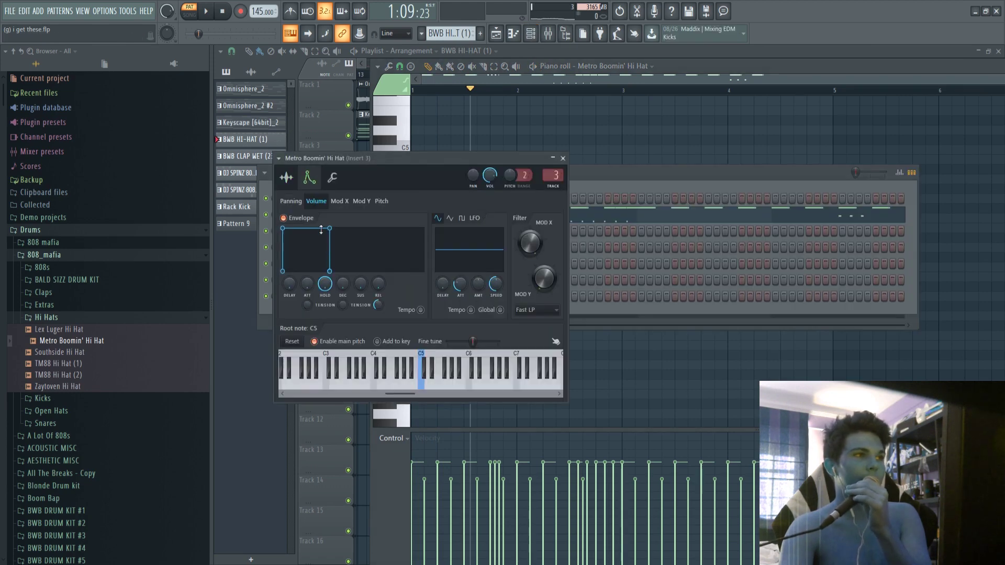
left_click(287, 179)
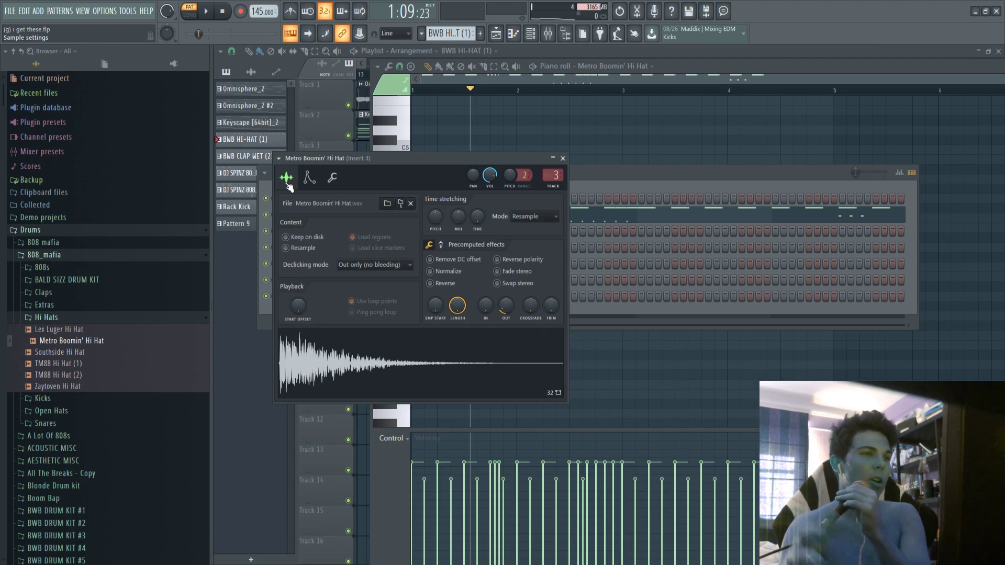
left_click_drag(550, 306, 551, 298)
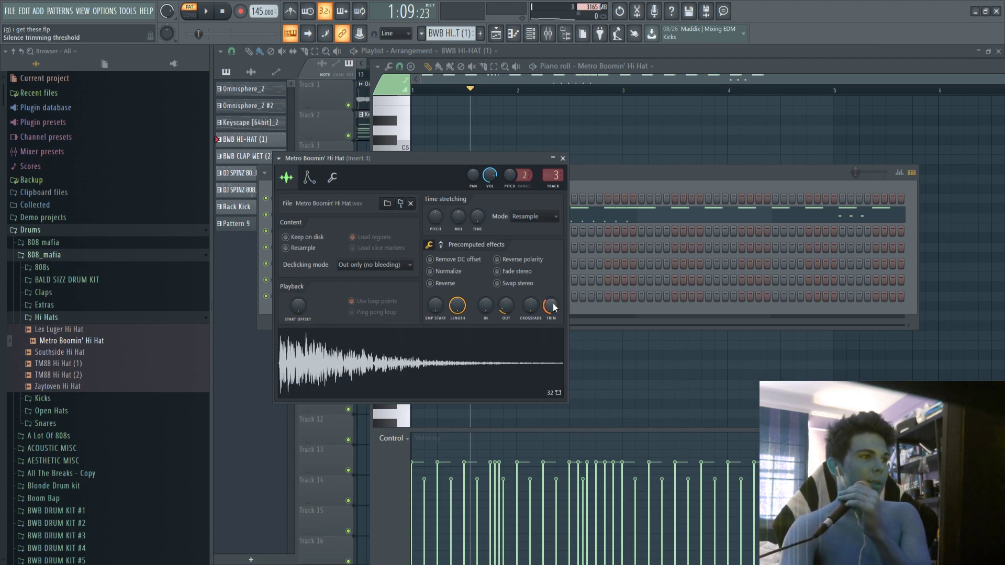
left_click(655, 69)
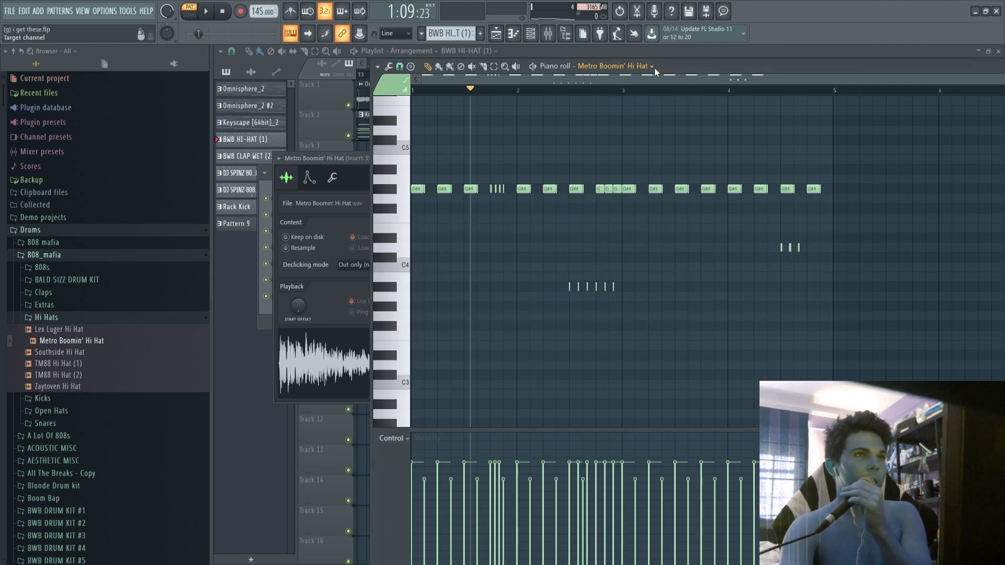
left_click(496, 34)
left_click(524, 209)
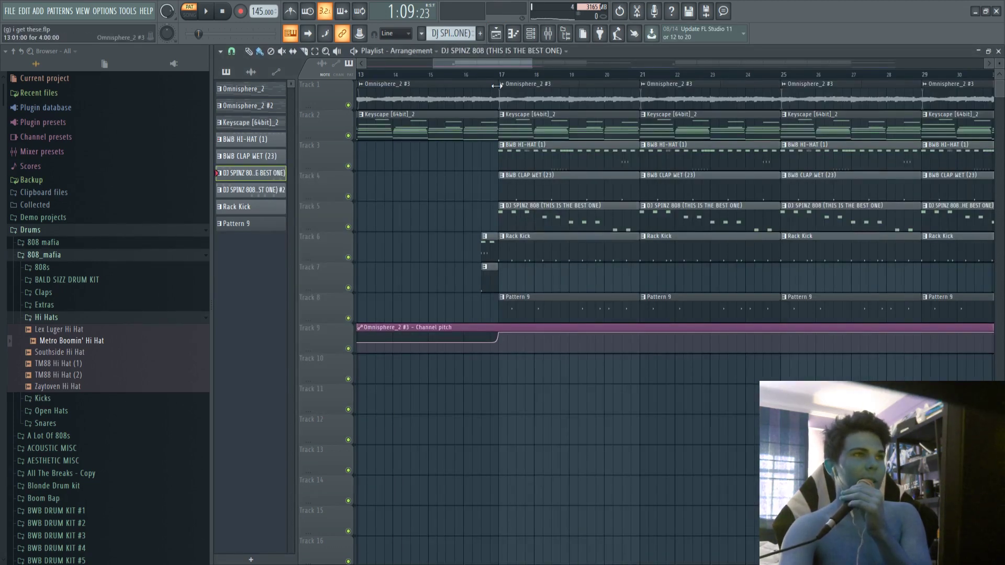
double_click(521, 217)
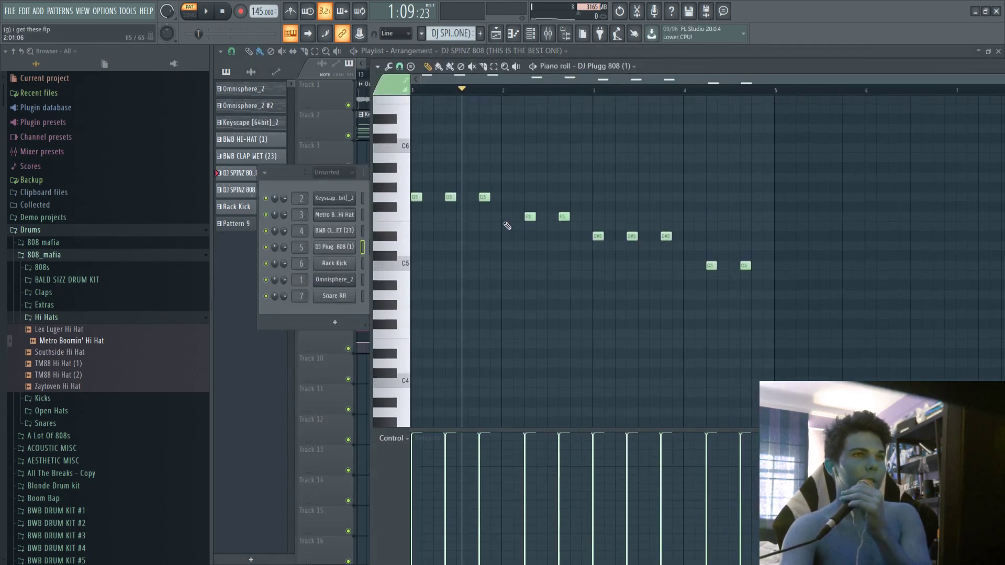
key("space")
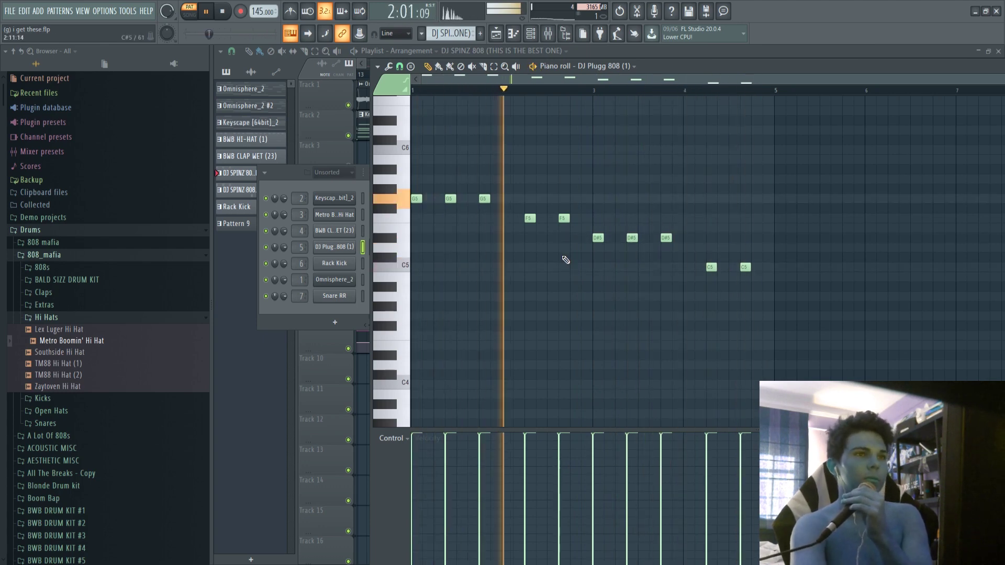
key("space")
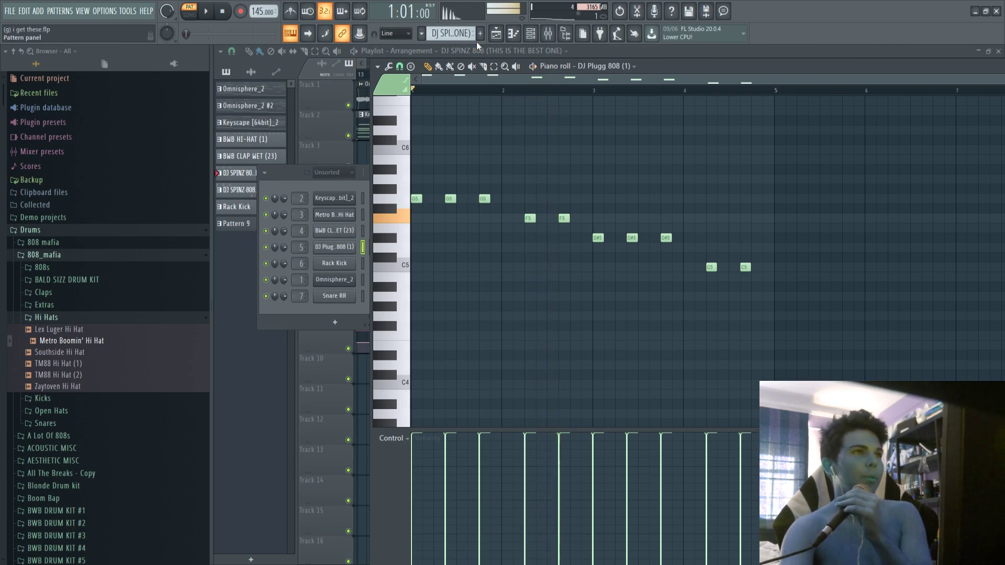
left_click(497, 36)
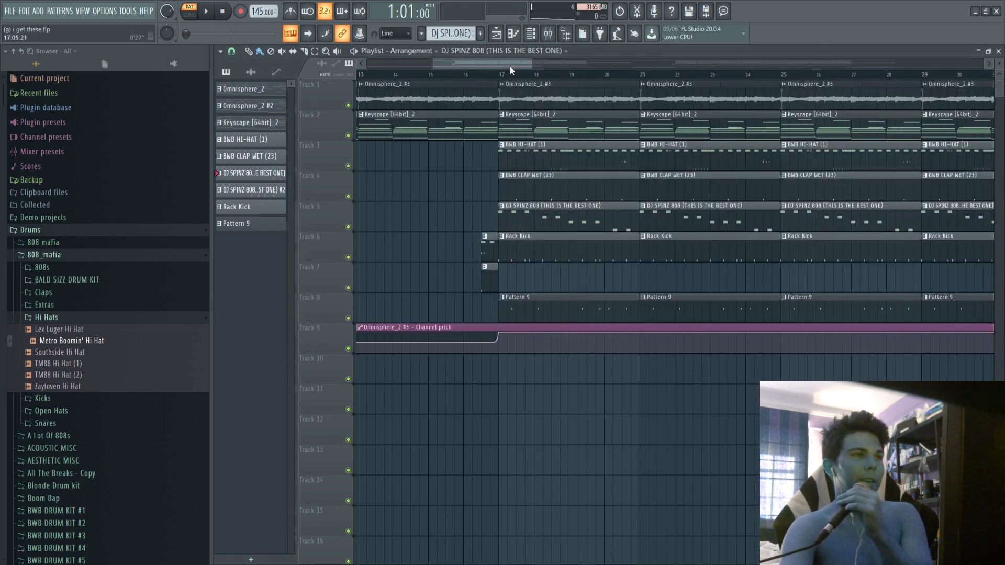
Play the song from bar 17 with Track 8 soloed and the metronome on
left_click(500, 75)
key("space")
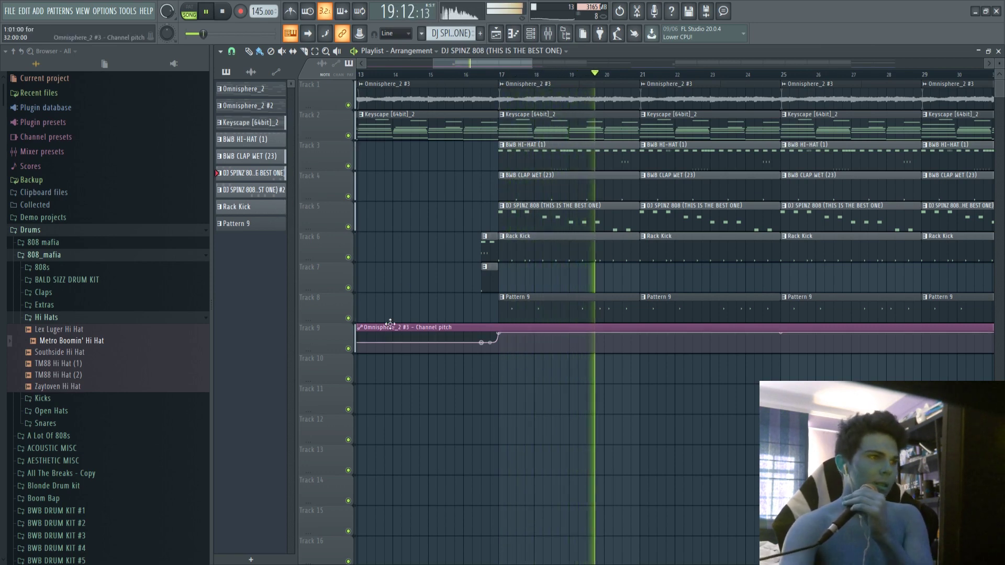
right_click(348, 318)
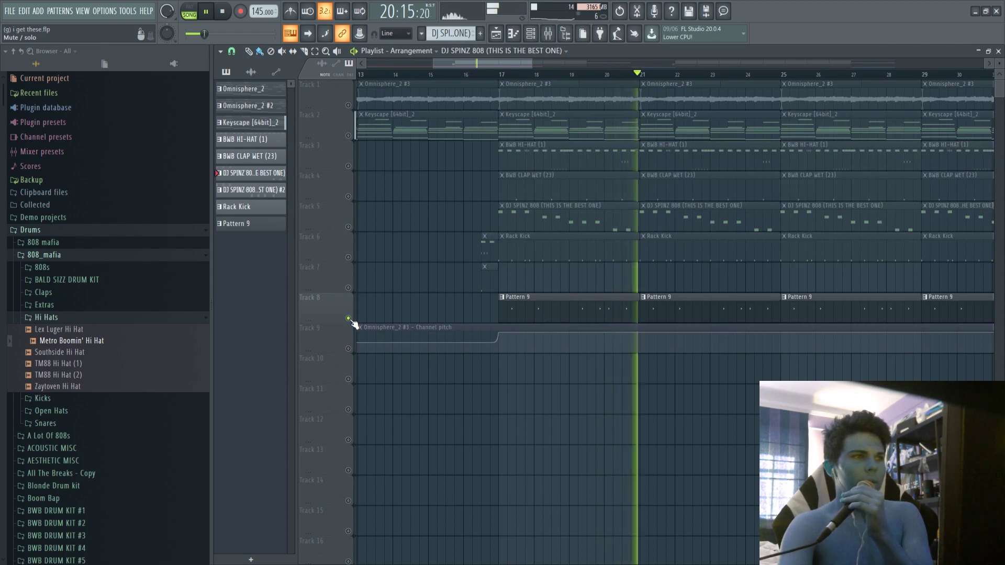
left_click(291, 12)
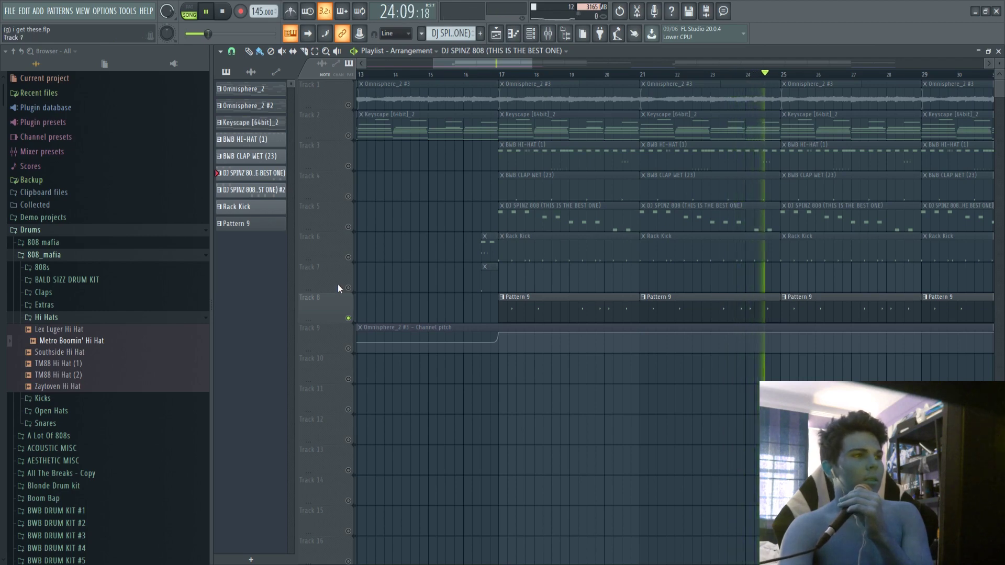
Unsolo Track 8, stop playback, and set the song position back to bar 17
right_click(348, 318)
key("space")
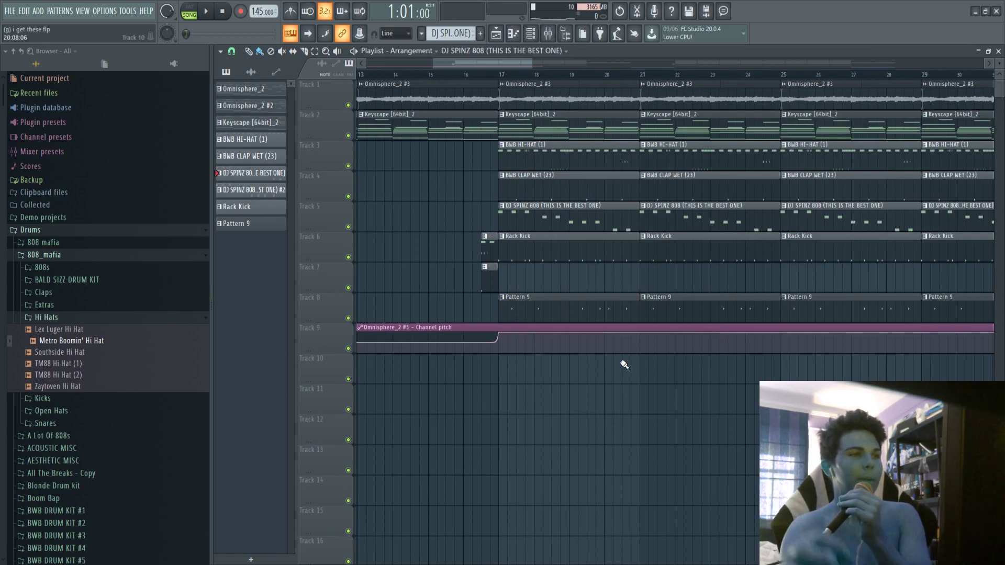
left_click(500, 76)
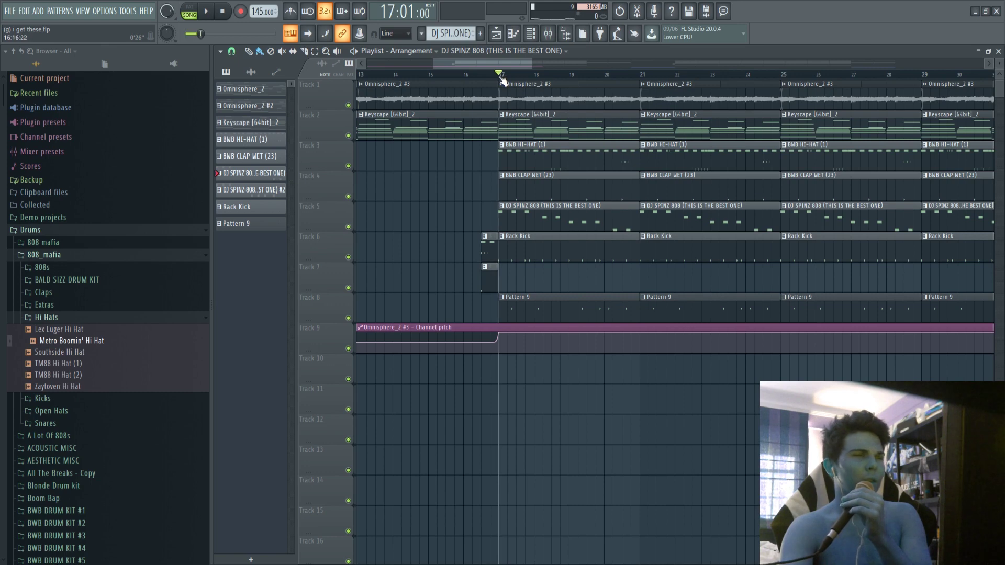
scroll(603, 440, "down", 3)
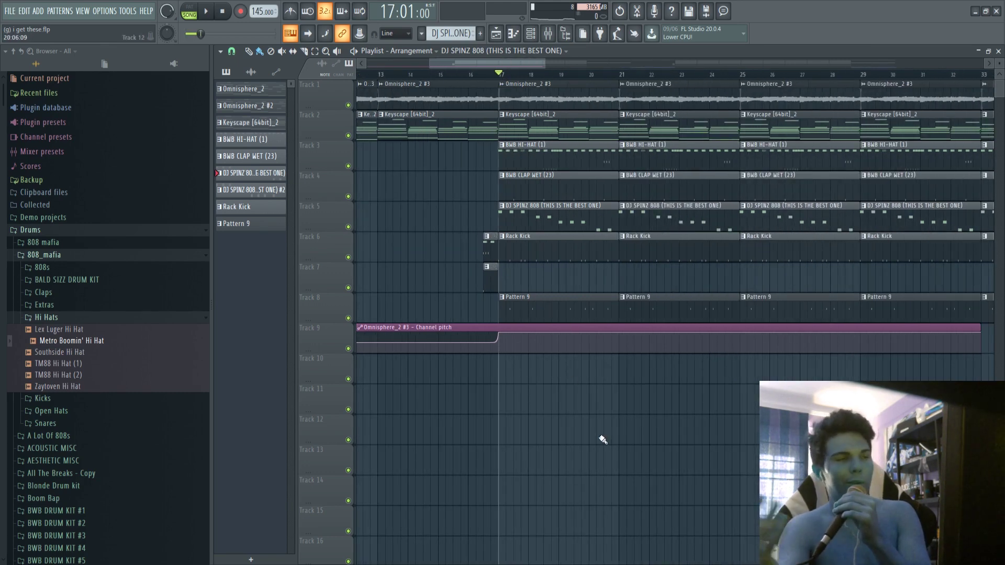
scroll(524, 118, "down", 5)
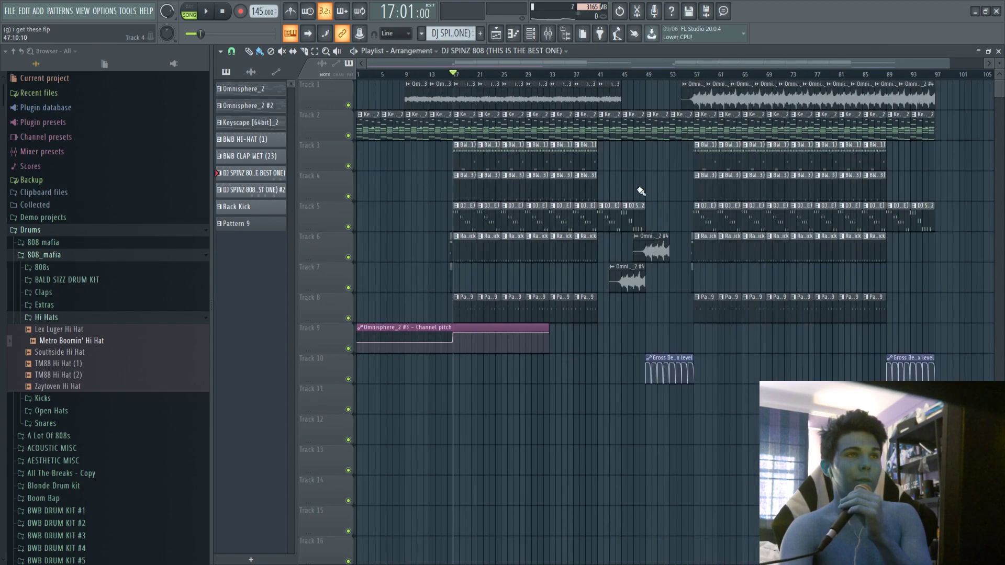
scroll(455, 74, "up", 5)
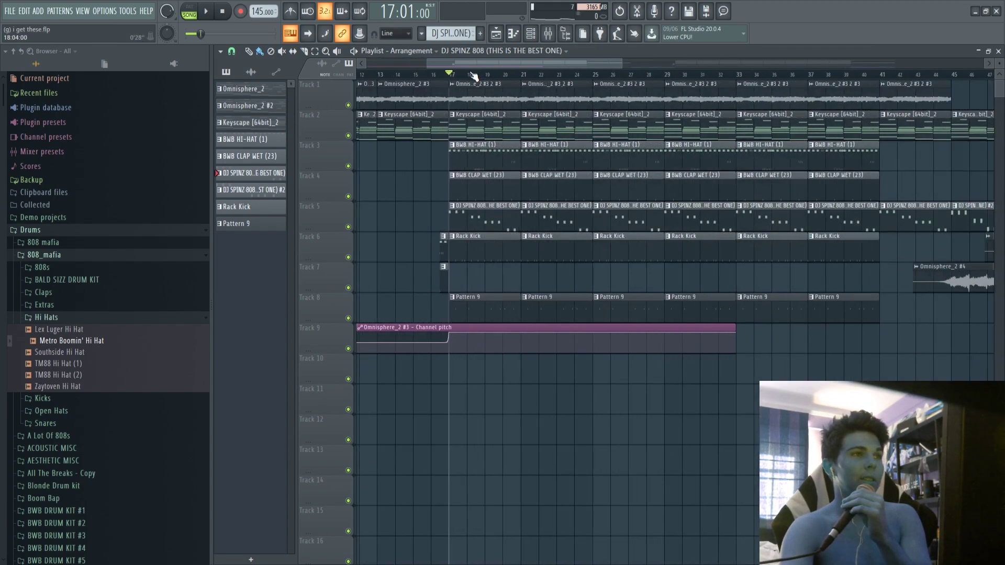
scroll(471, 75, "down", 5)
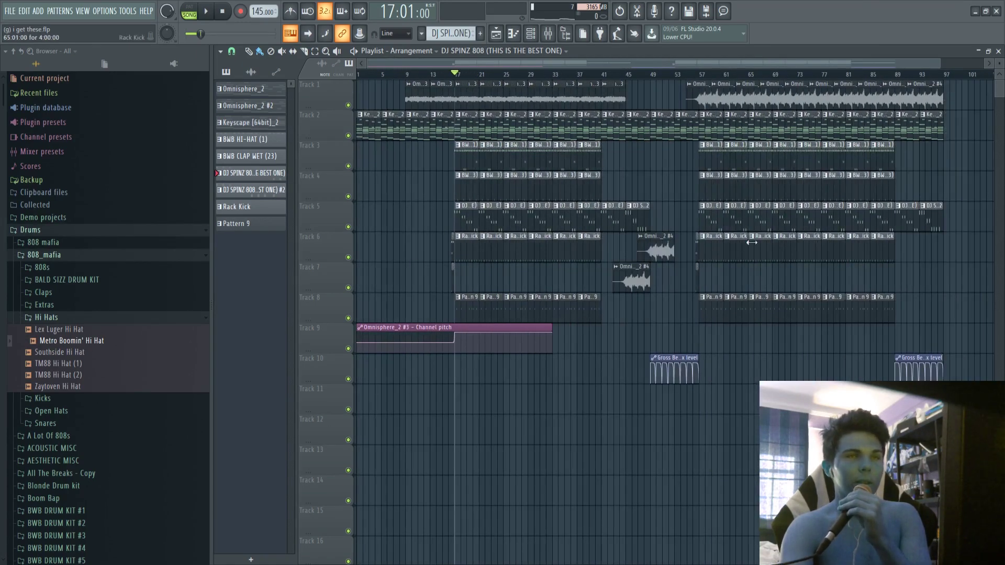
left_click(447, 73)
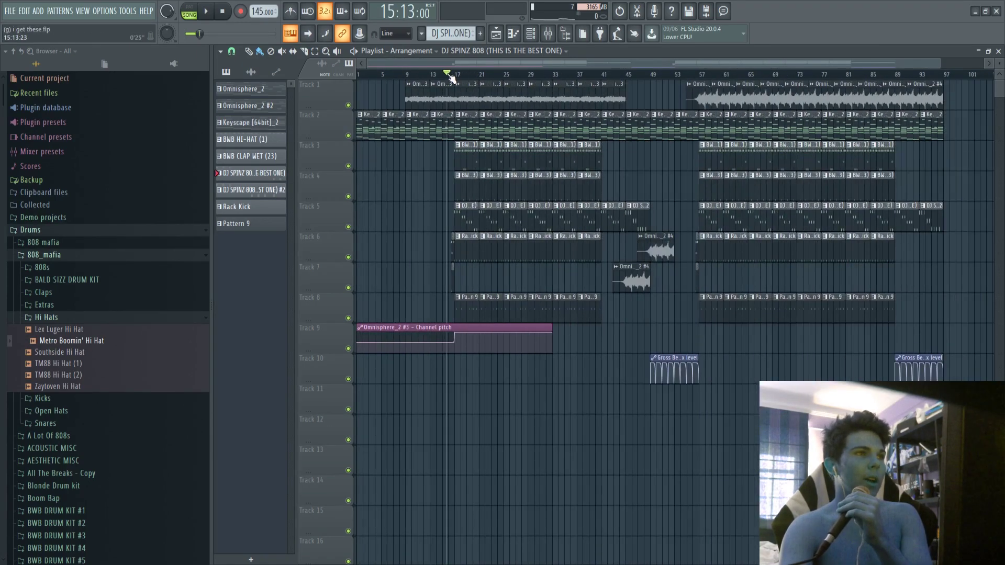
scroll(447, 74, "up", 5)
left_click(437, 76)
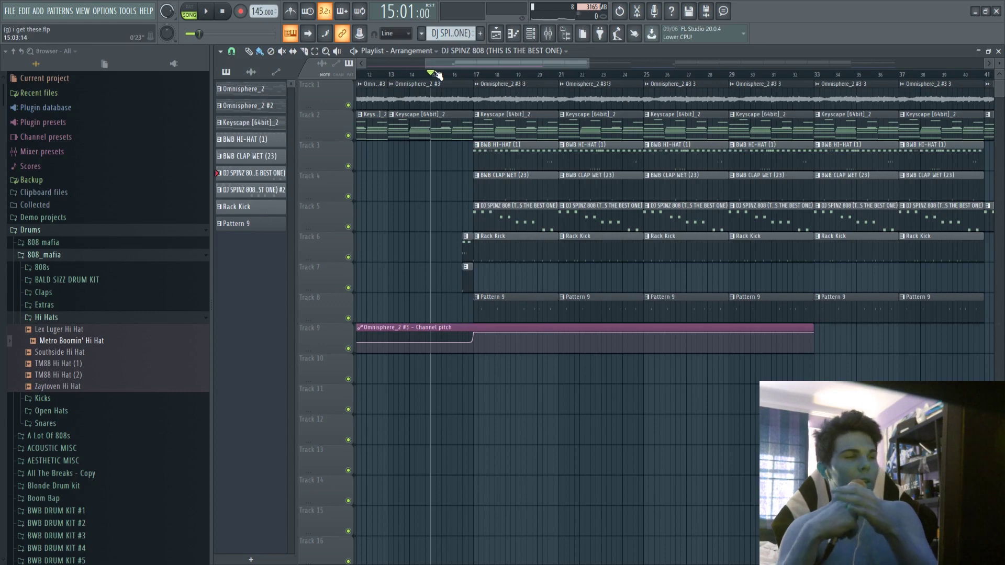
key("space")
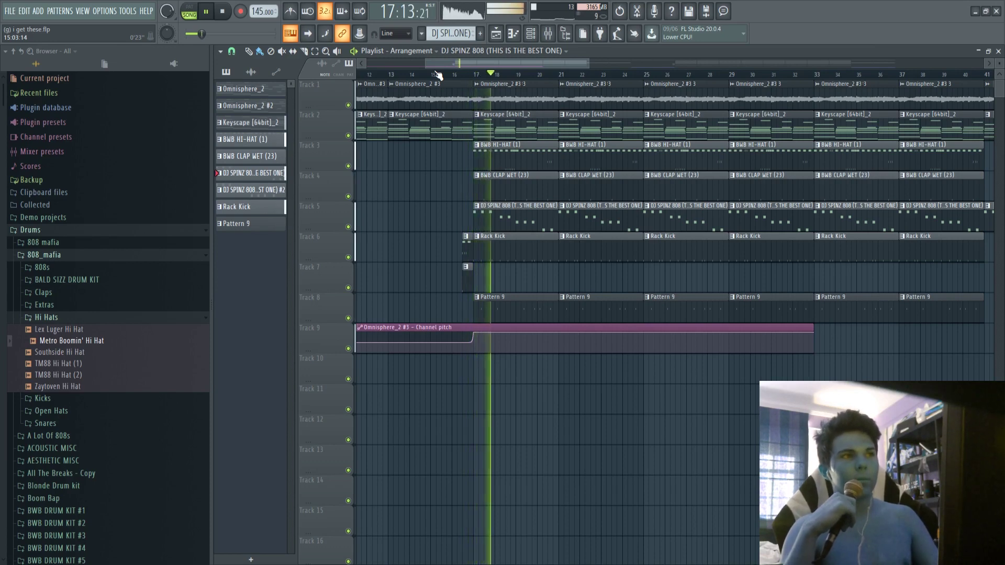
key("space")
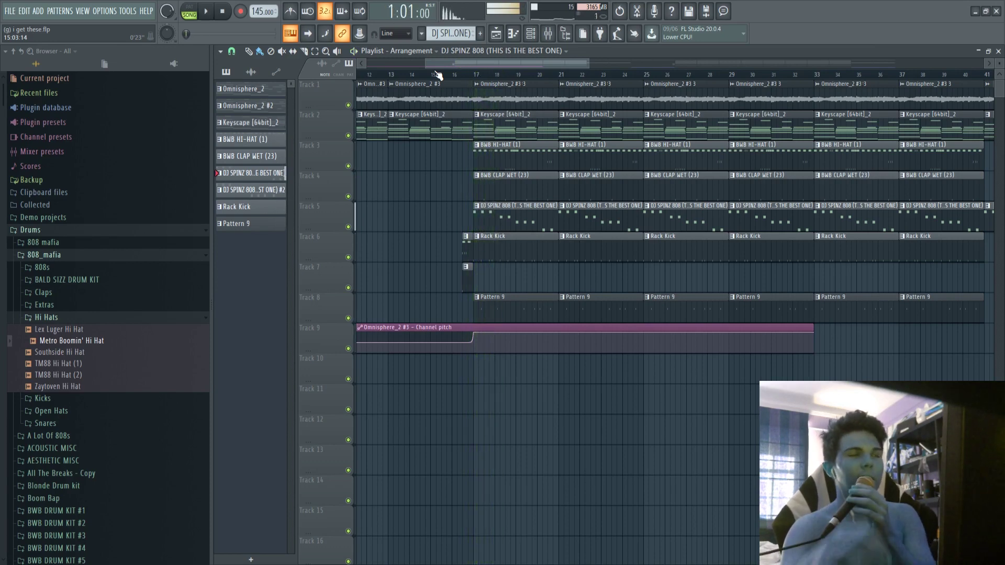
left_click_drag(437, 75, 714, 79)
scroll(714, 79, "down", 2)
left_click_drag(631, 61, 697, 83)
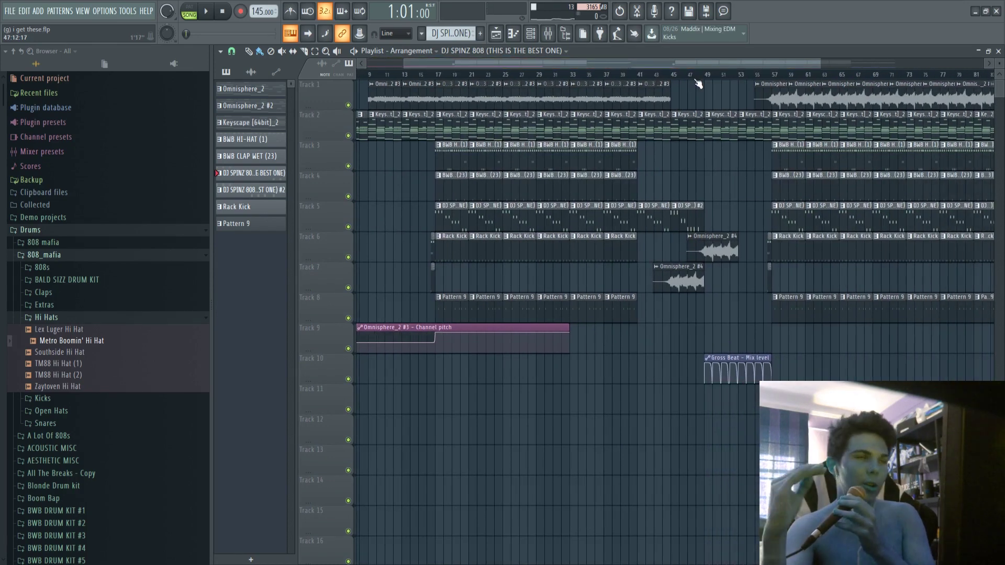
scroll(698, 82, "up", 3)
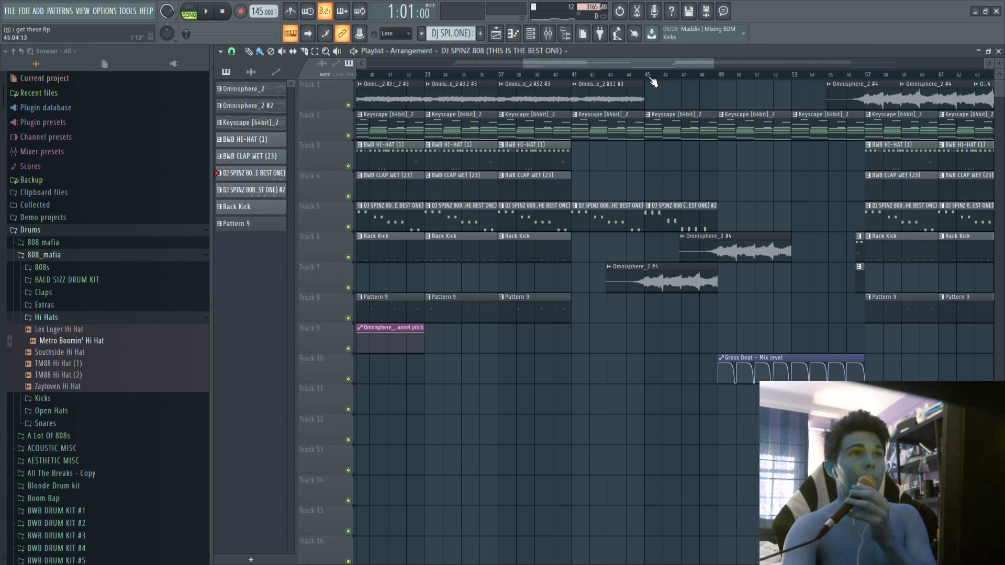
scroll(652, 79, "down", 2)
scroll(637, 79, "up", 3)
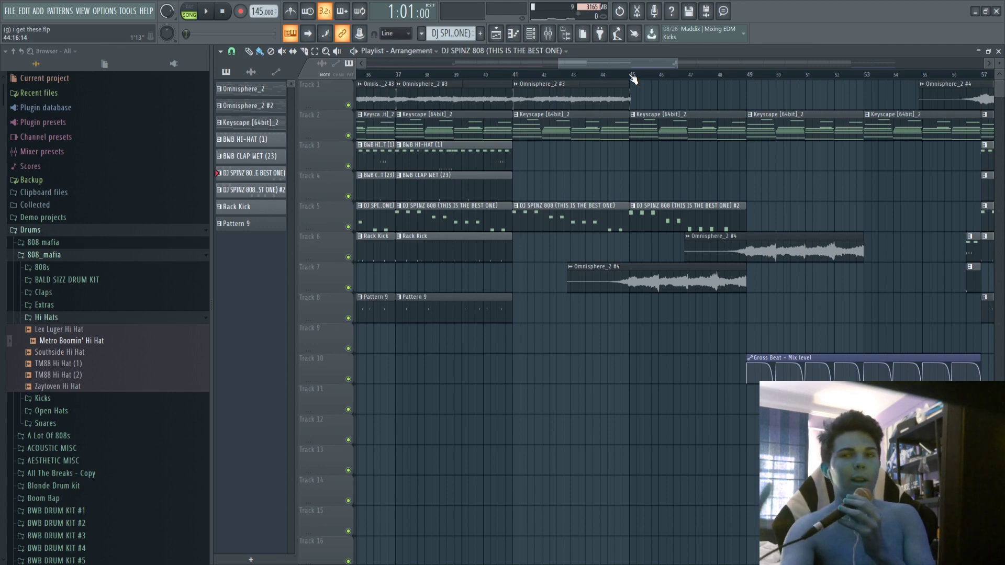
scroll(634, 78, "down", 1)
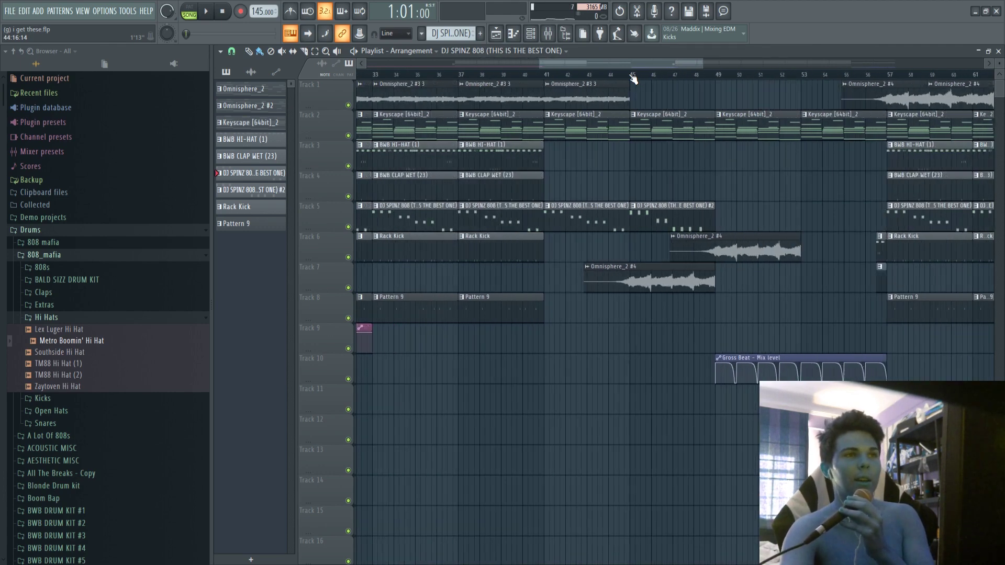
scroll(634, 78, "down", 3)
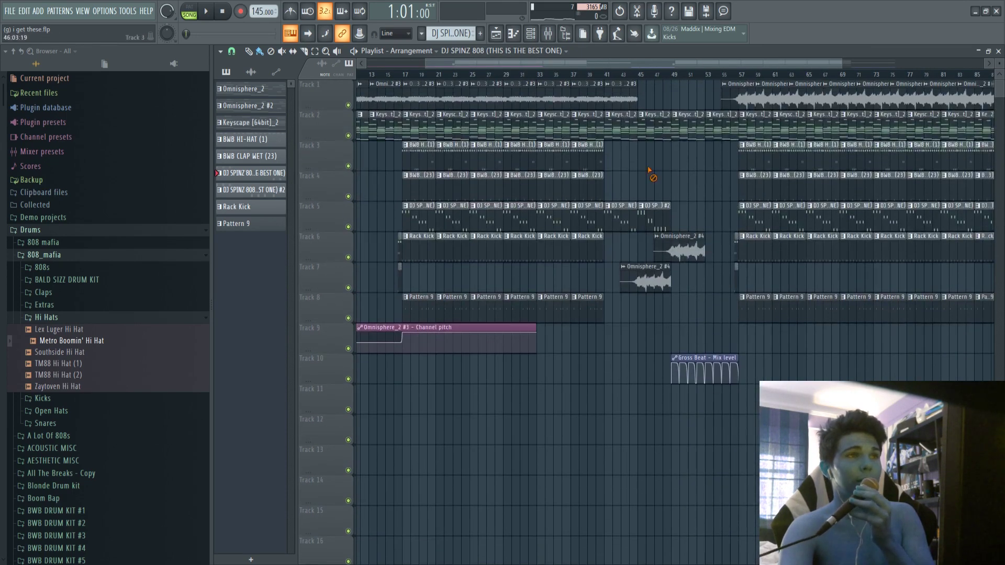
left_click_drag(586, 76, 571, 75)
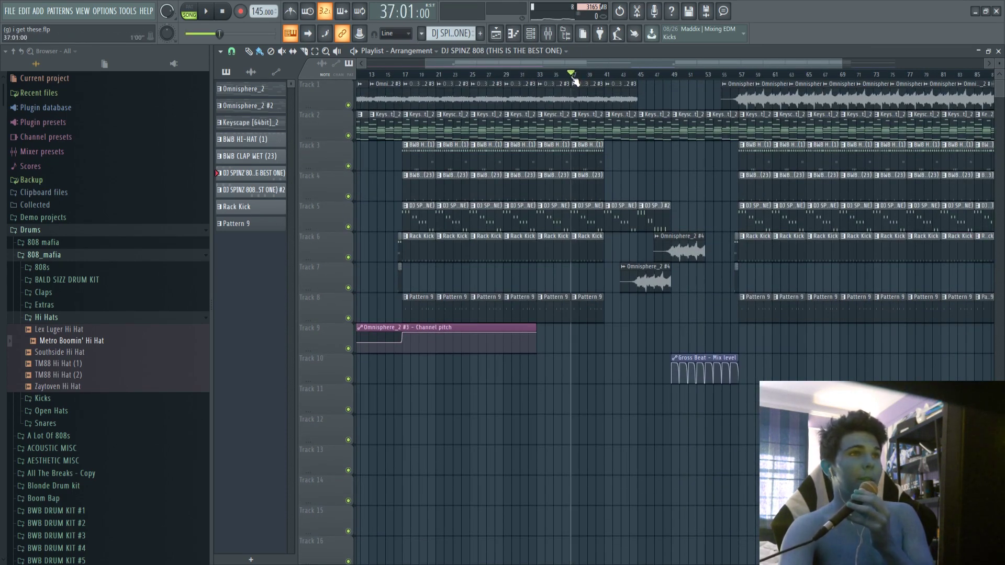
right_click(349, 105)
key("space")
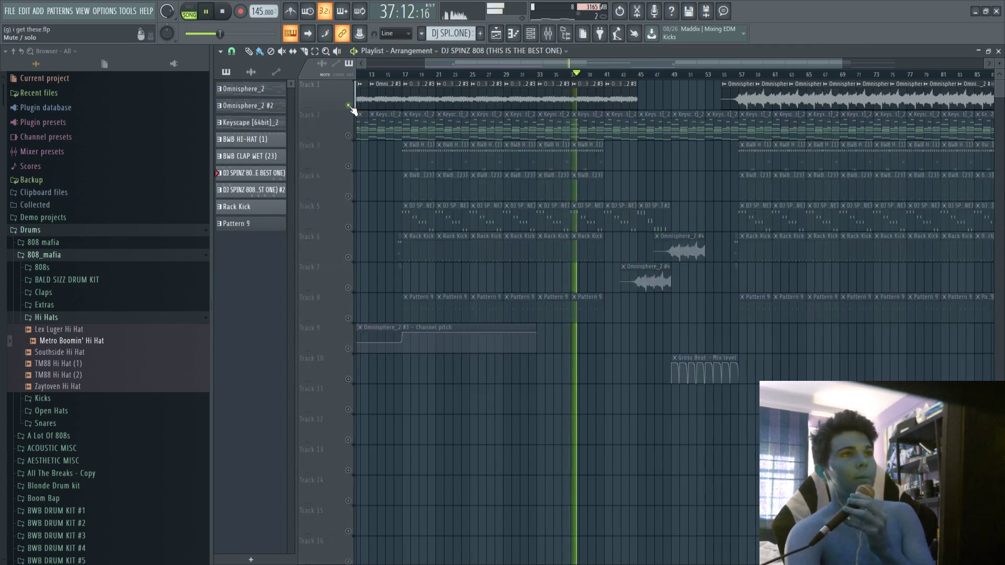
left_click(348, 350)
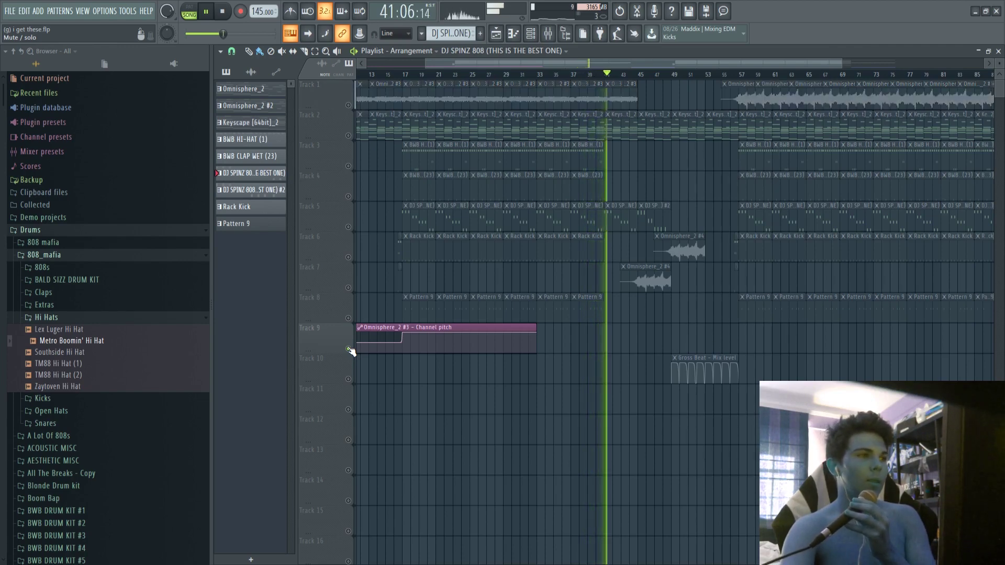
right_click(349, 349)
key("space")
left_click_drag(634, 74, 638, 74)
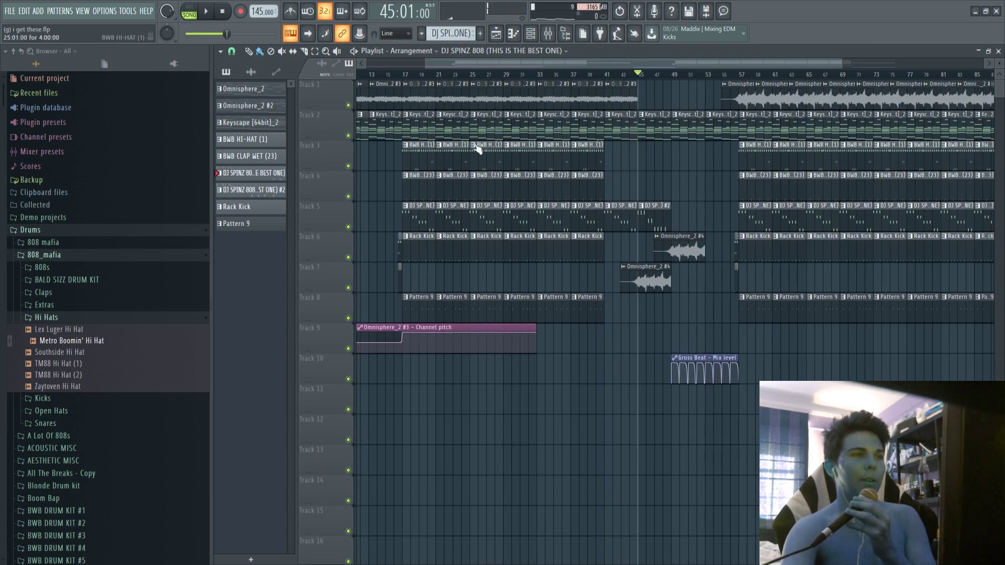
right_click(348, 287)
key("space")
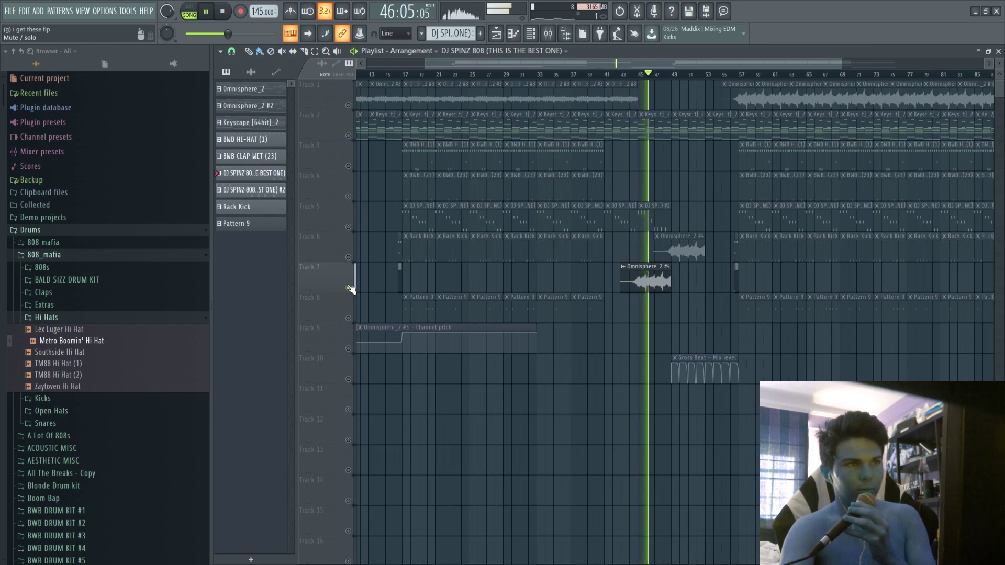
key("space")
right_click(349, 288)
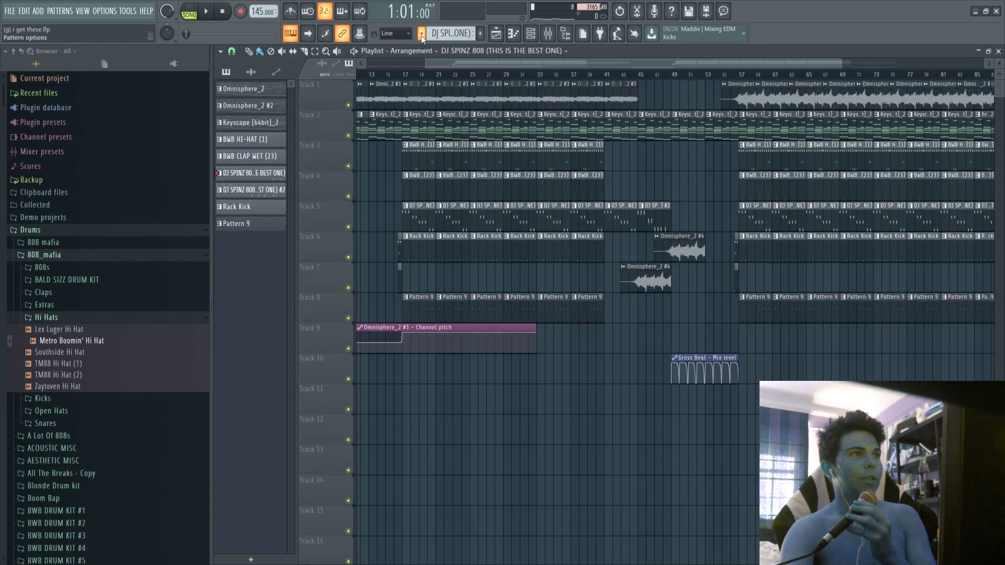
Select all Omnisphere_2 #2 notes, reverse them in time, and go back to the playlist
scroll(450, 33, "up", 4)
left_click(531, 33)
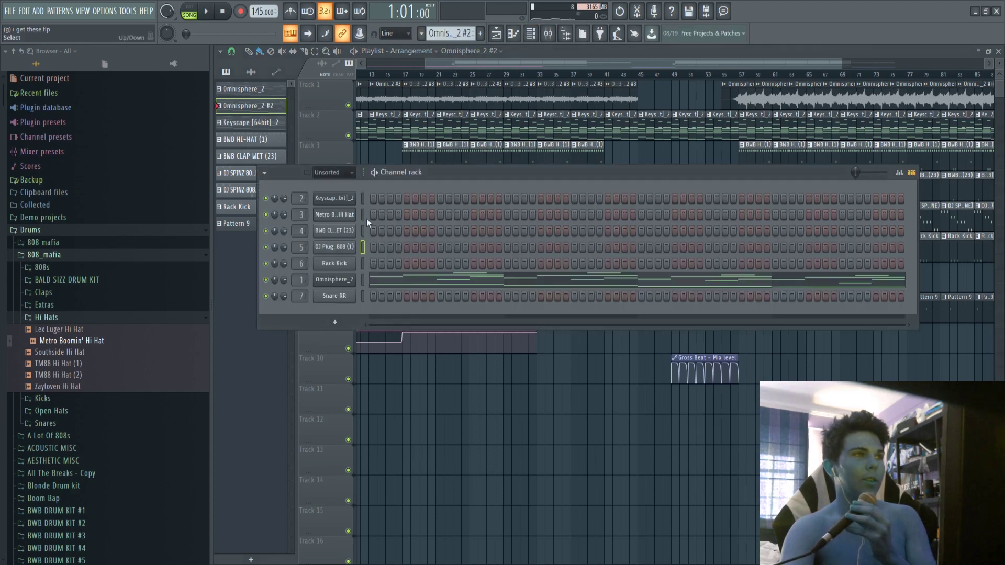
left_click(334, 281)
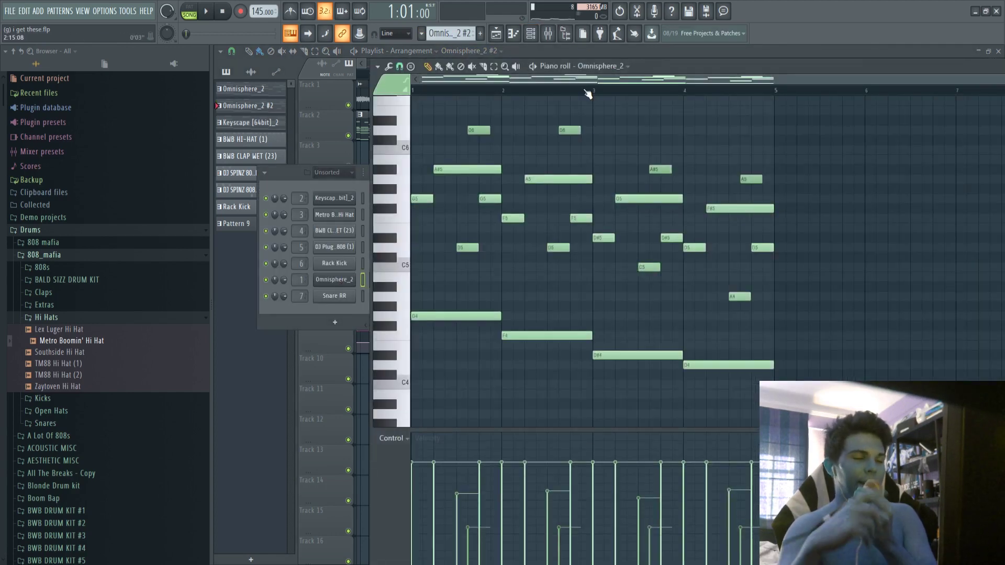
key("ctrl+a")
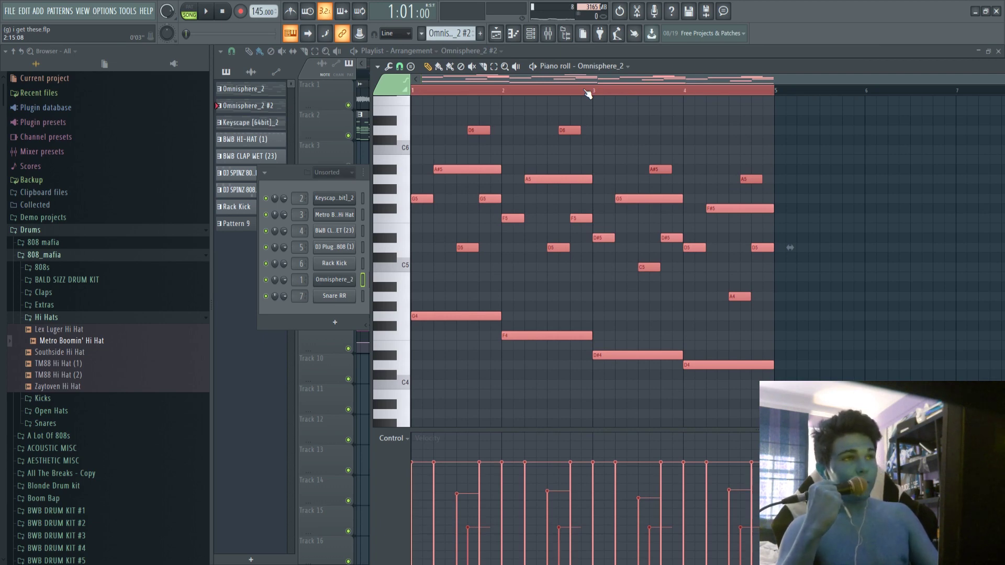
key("alt+y")
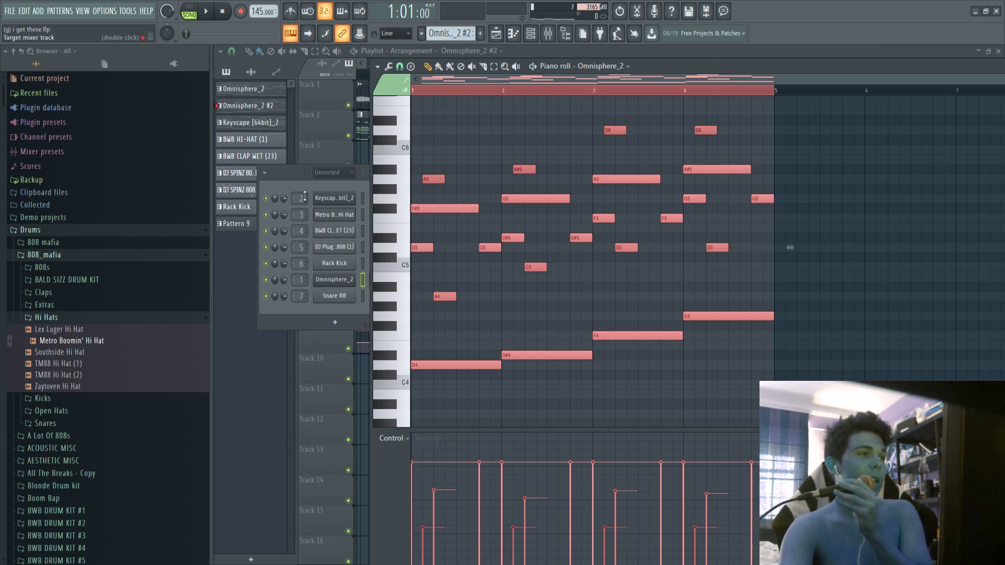
left_click(498, 34)
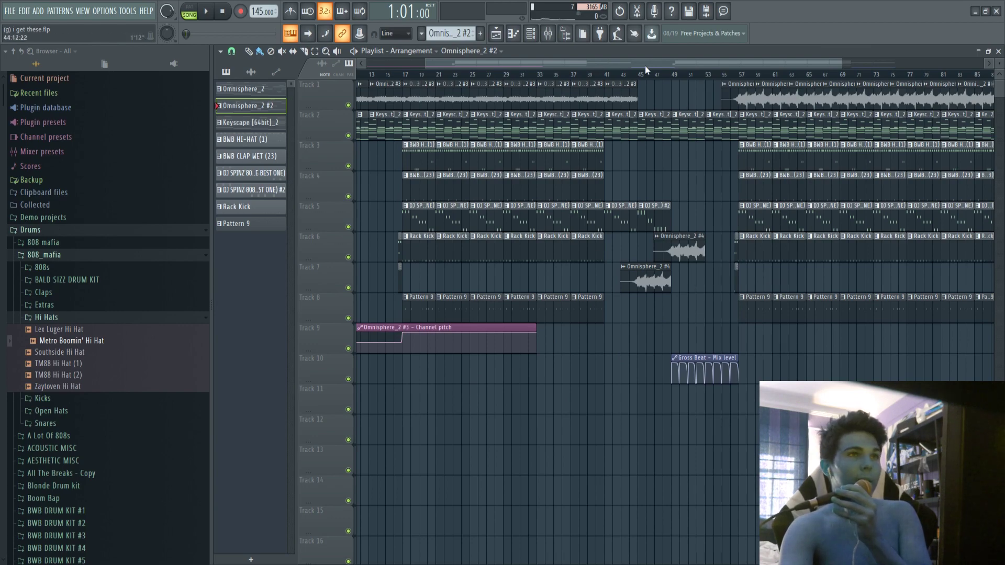
Reverse the Omnisphere_2 notes again to restore the G4–F4–D#4–D4 order, then show the playlist
scroll(662, 73, "up", 6)
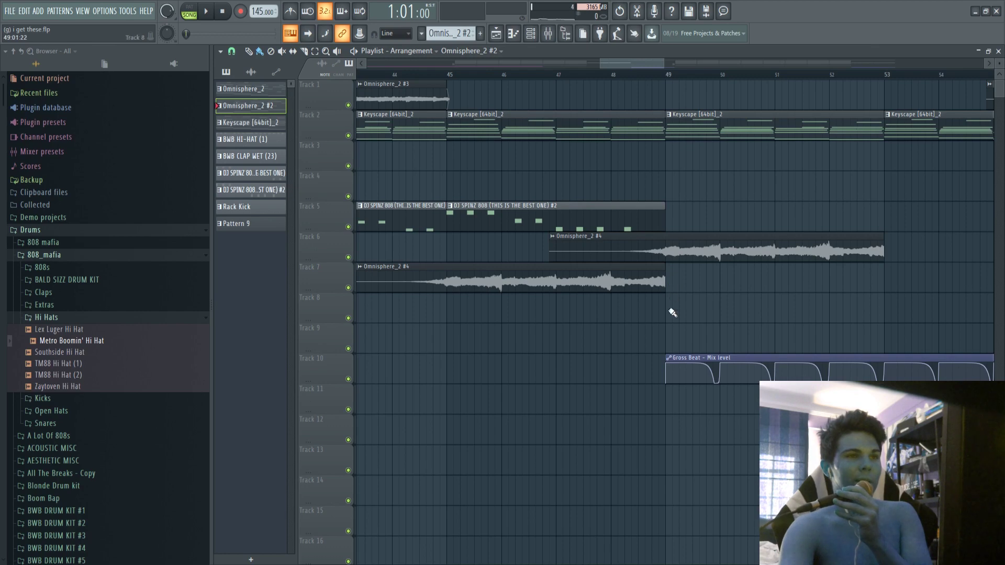
left_click(528, 34)
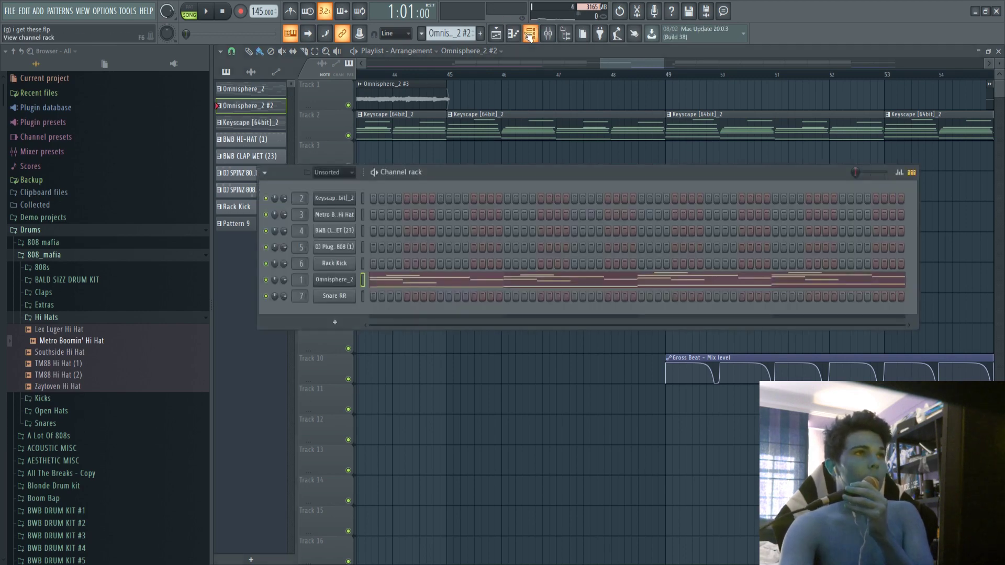
left_click(370, 277)
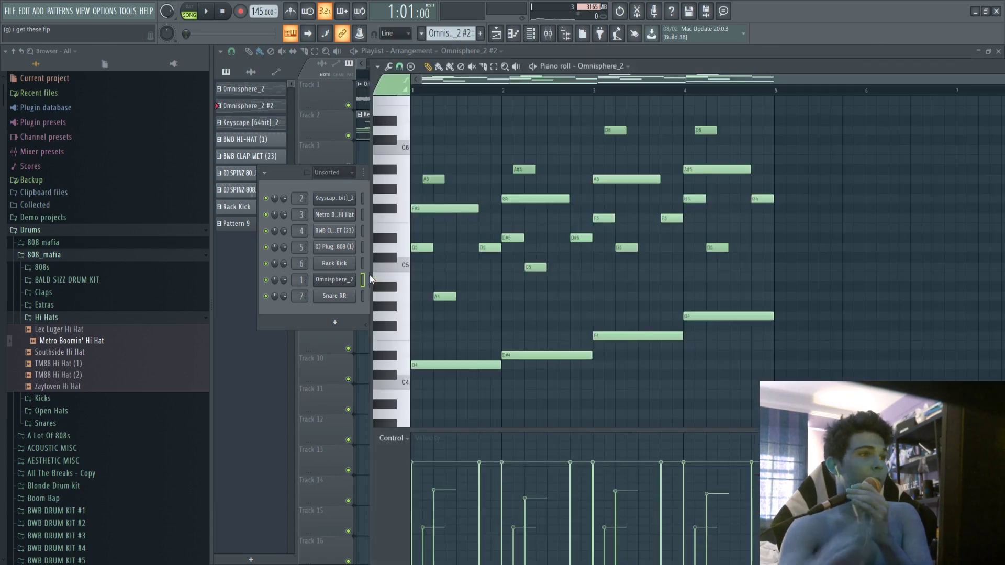
key("alt+y")
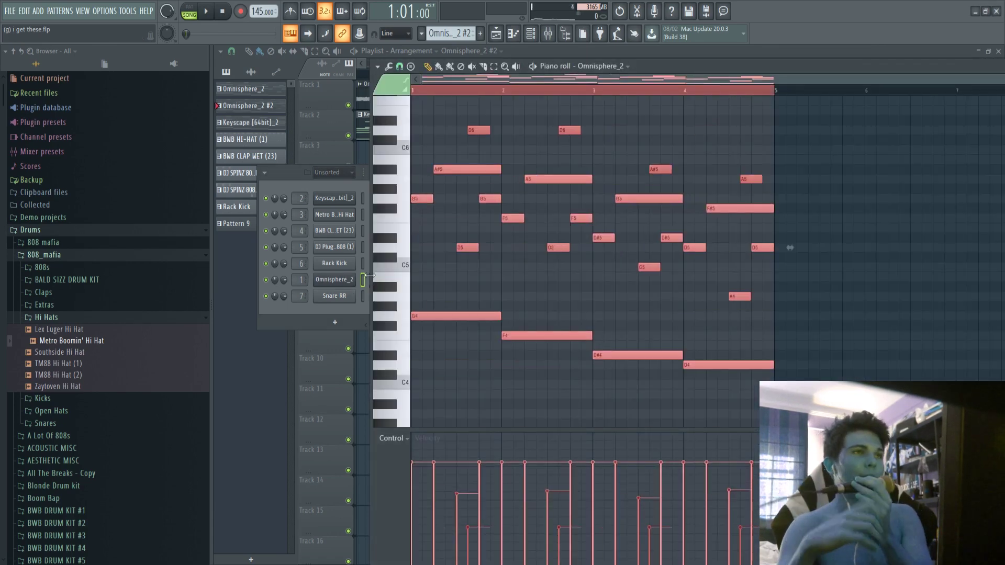
left_click(496, 33)
scroll(664, 79, "down", 3)
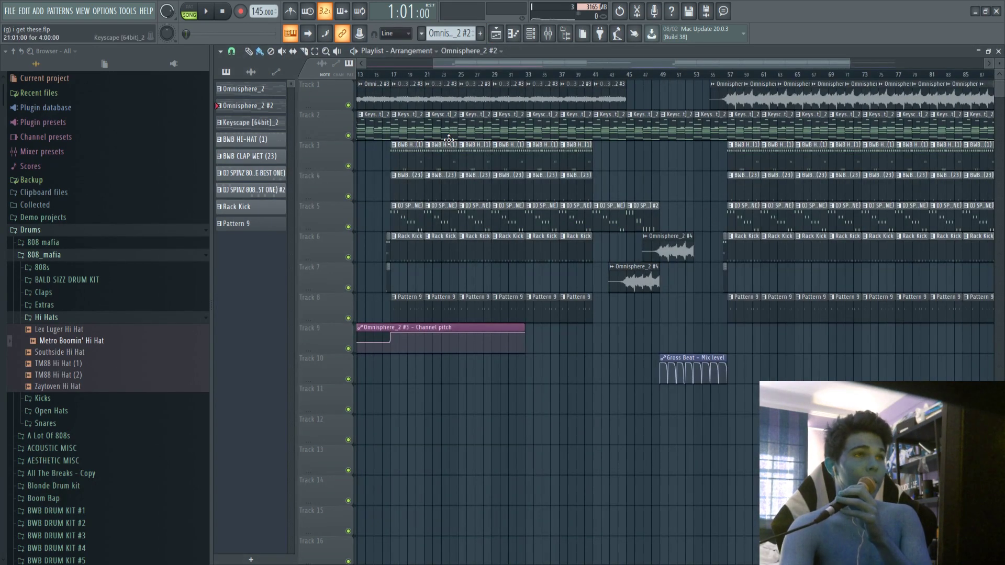
left_click(662, 78)
scroll(662, 77, "up", 3)
scroll(663, 79, "up", 2)
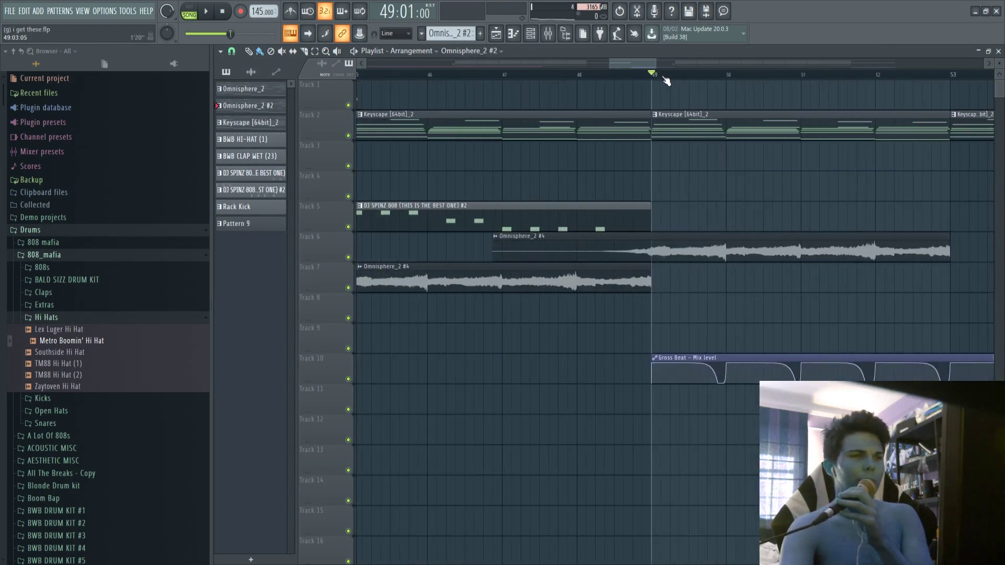
right_click(348, 135)
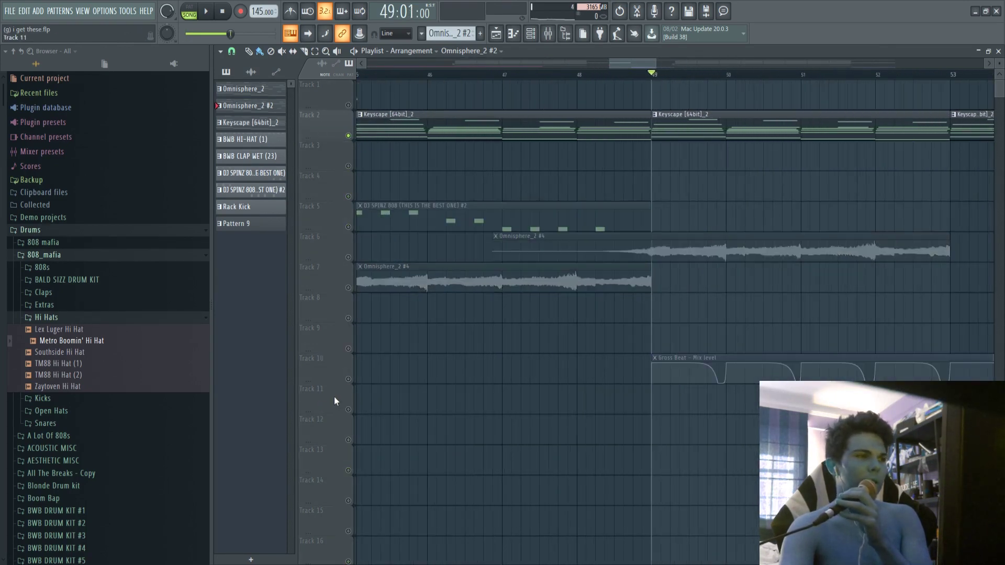
left_click(348, 380)
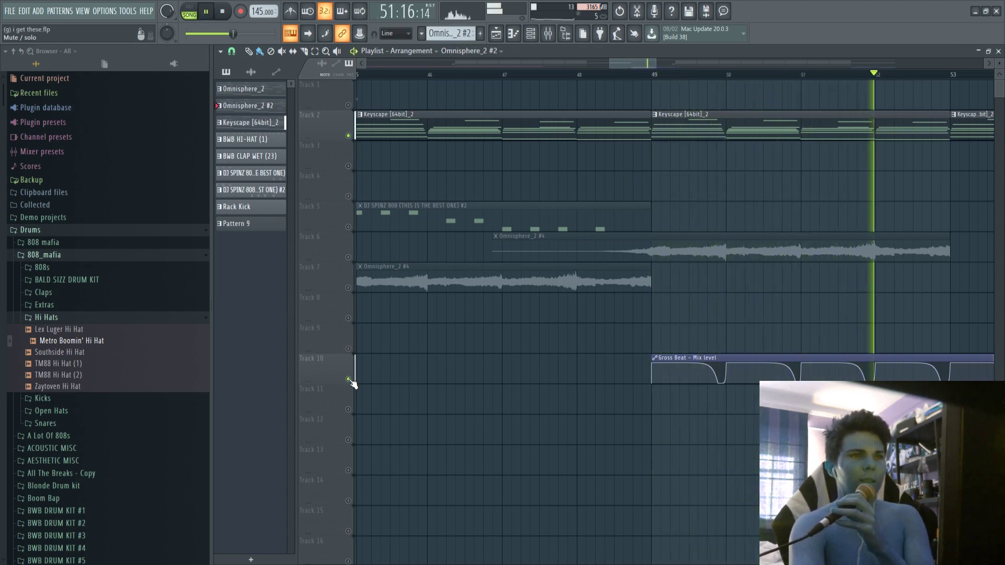
key("space")
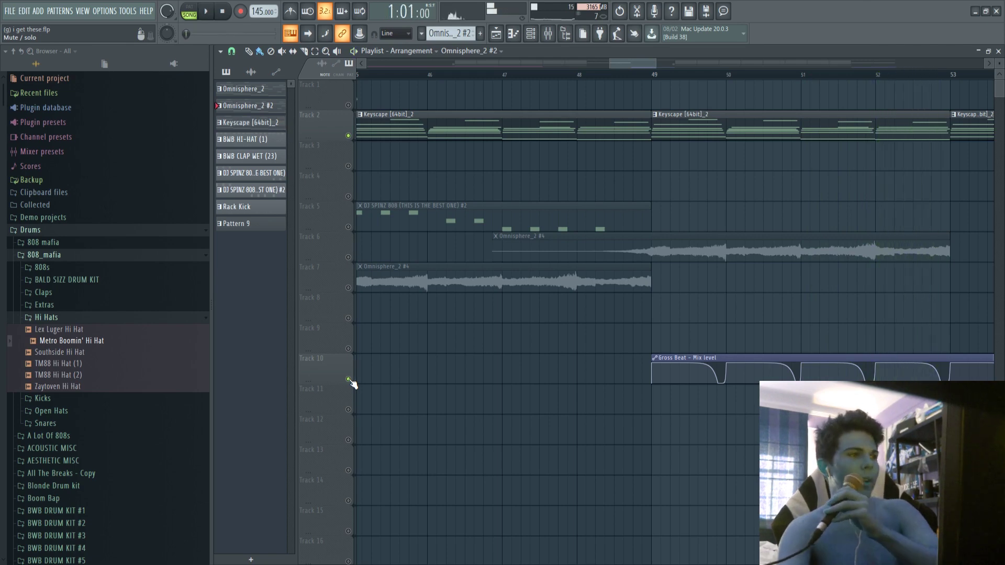
right_click(348, 380)
scroll(592, 76, "down", 6)
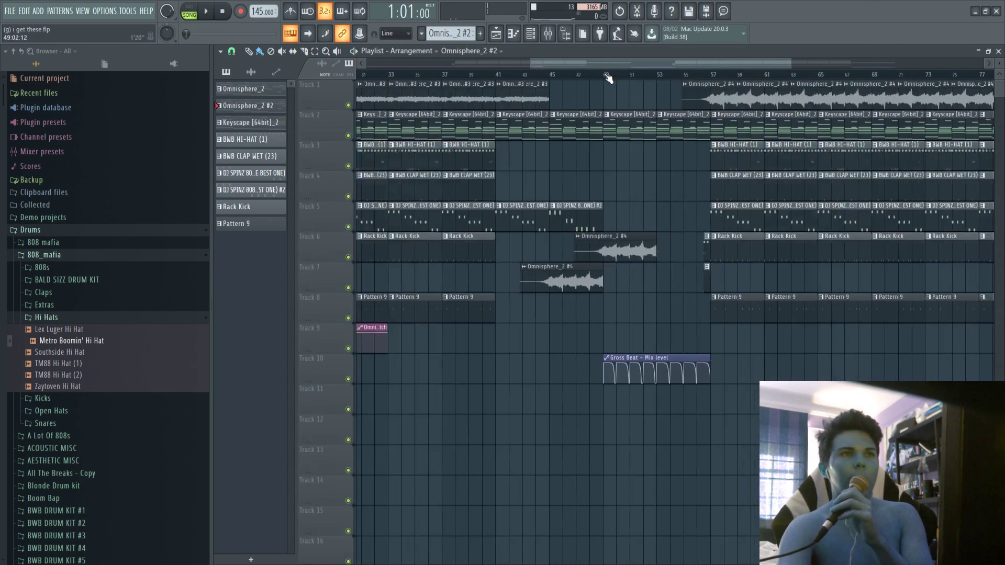
left_click(408, 76)
scroll(411, 83, "up", 6)
left_click(411, 76)
scroll(439, 76, "down", 6)
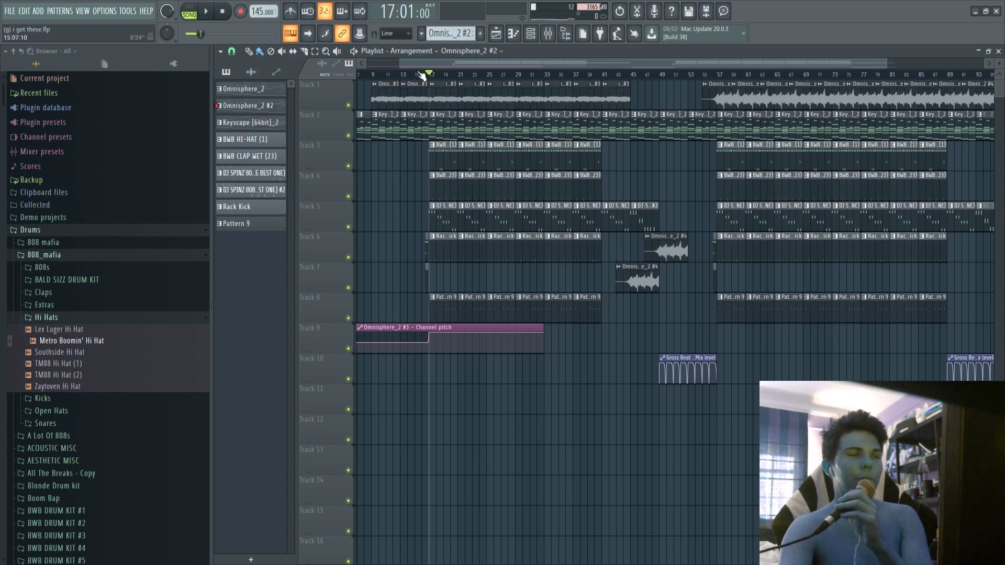
left_click_drag(600, 83, 606, 85)
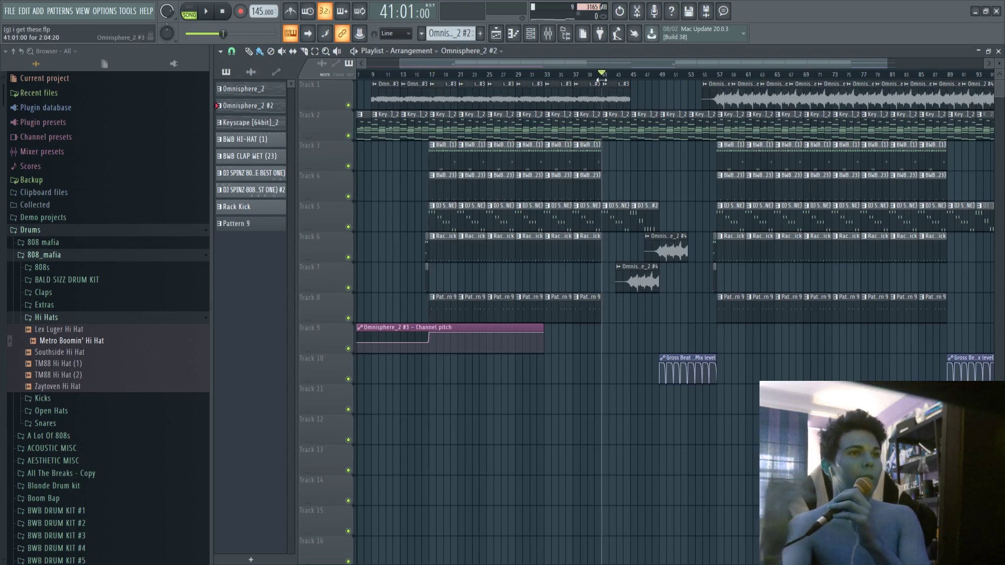
key("space")
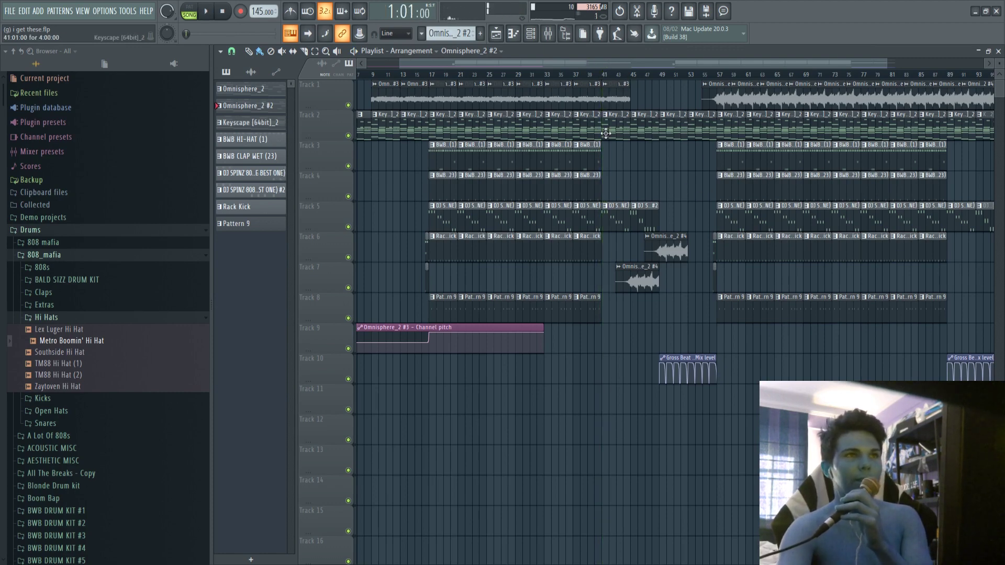
left_click(663, 75)
key("space")
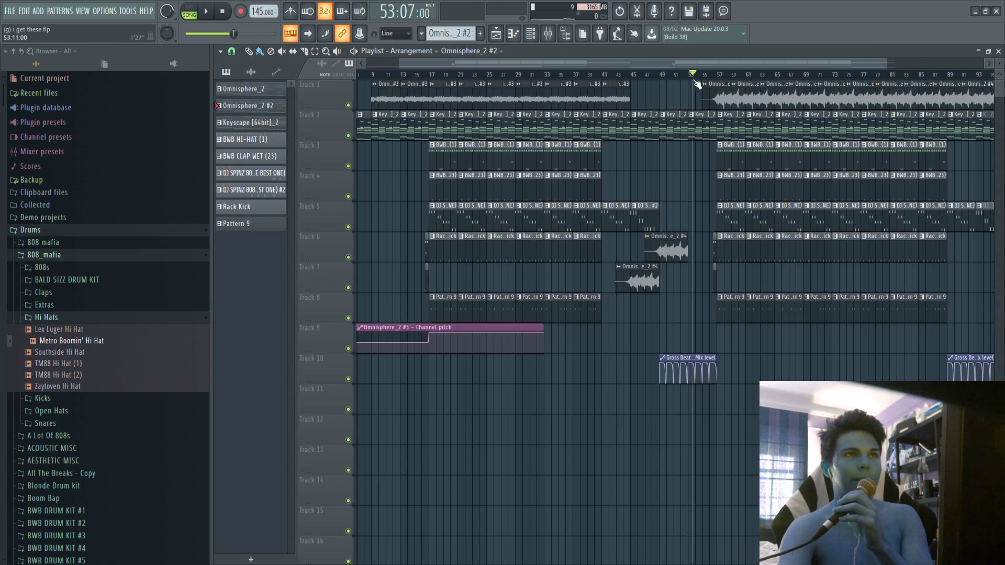
scroll(707, 86, "down", 2)
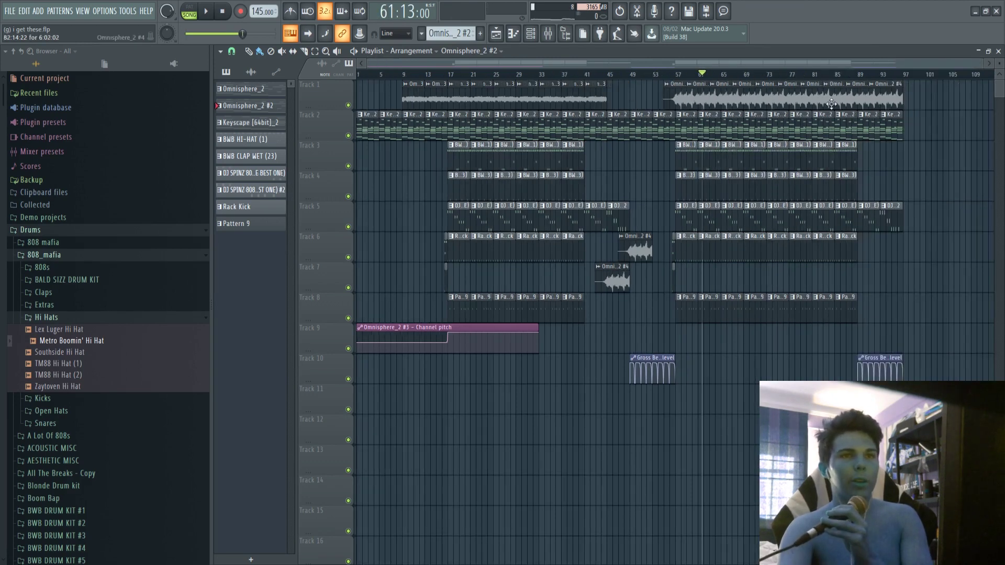
mouse_move(871, 77)
left_mouse_down()
mouse_move(861, 76)
mouse_move(881, 82)
left_mouse_up()
scroll(883, 79, "up", 3)
key("space")
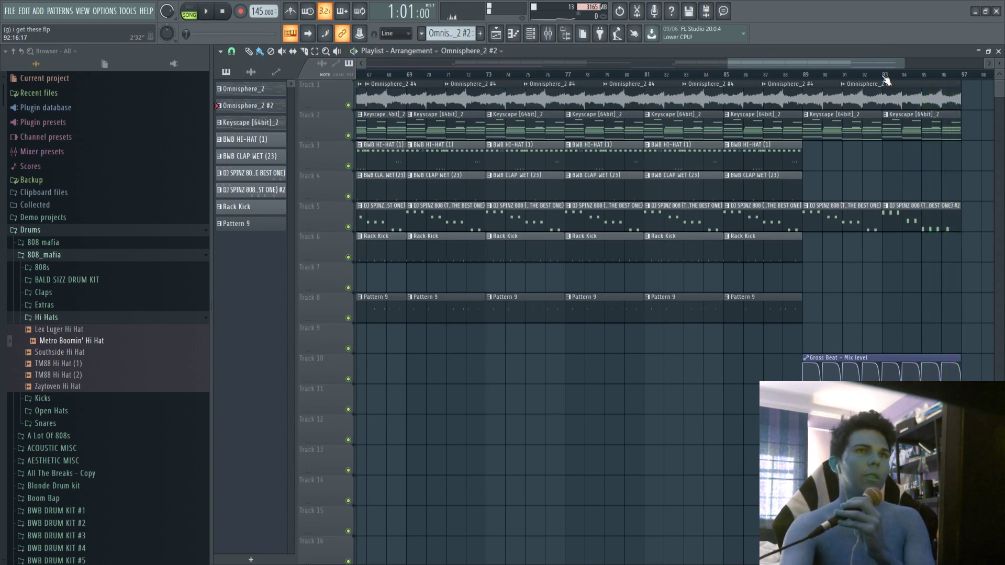
scroll(886, 81, "down", 5)
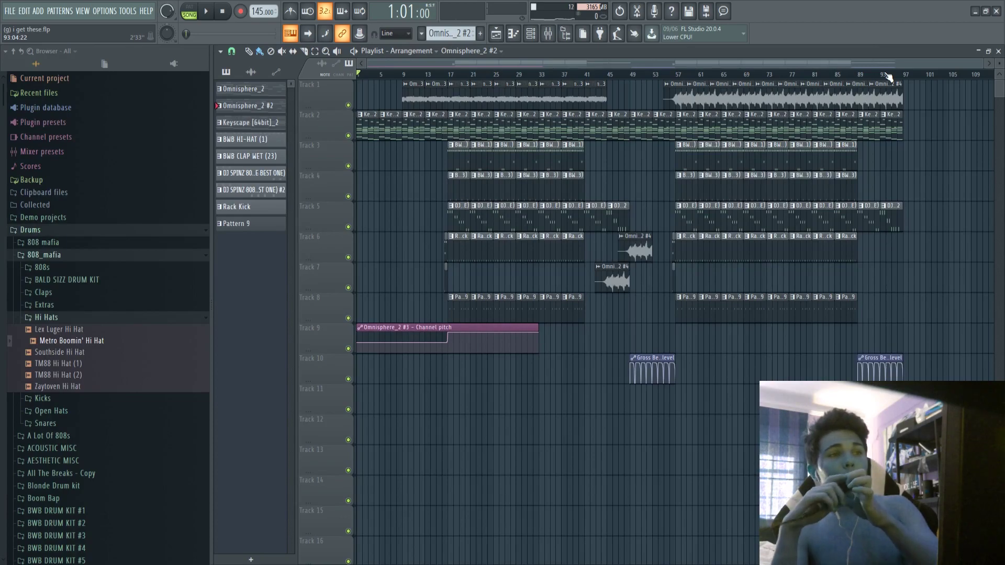